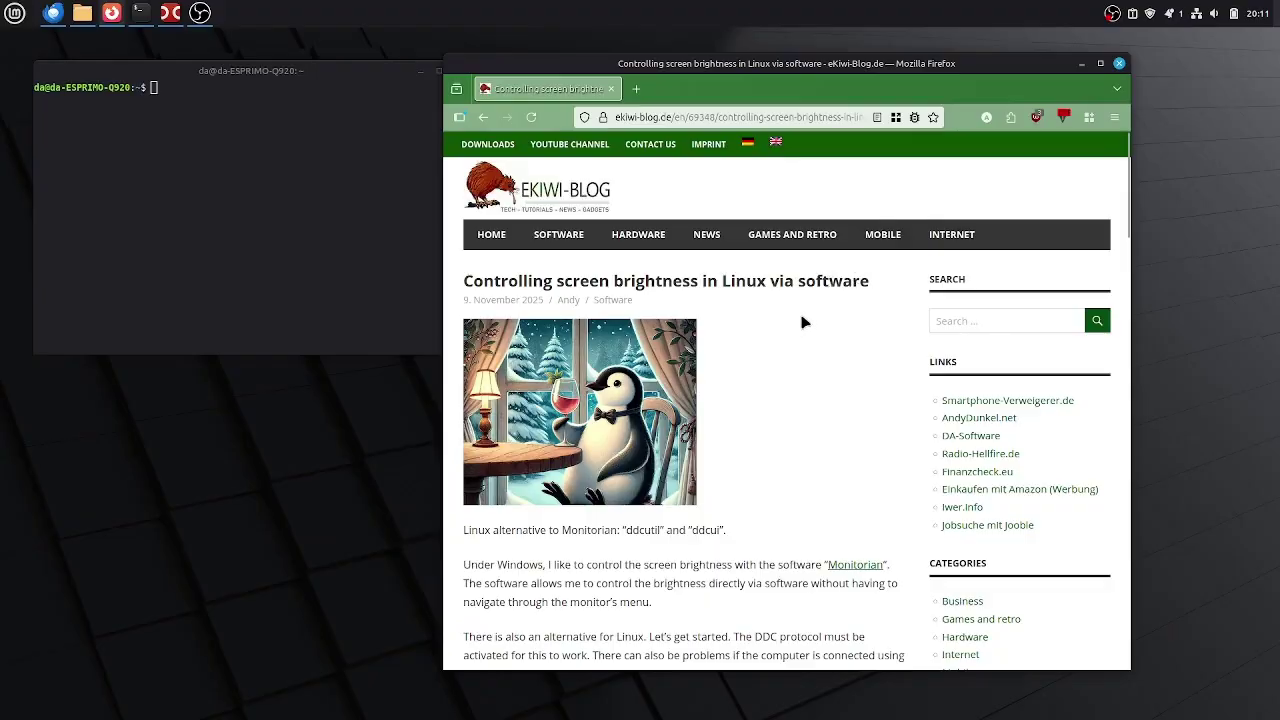
- Read the article down to its ddcutil command-line section, then shift the browser window aside and widen and reposition the terminal window
scroll(800, 318, down, 3)
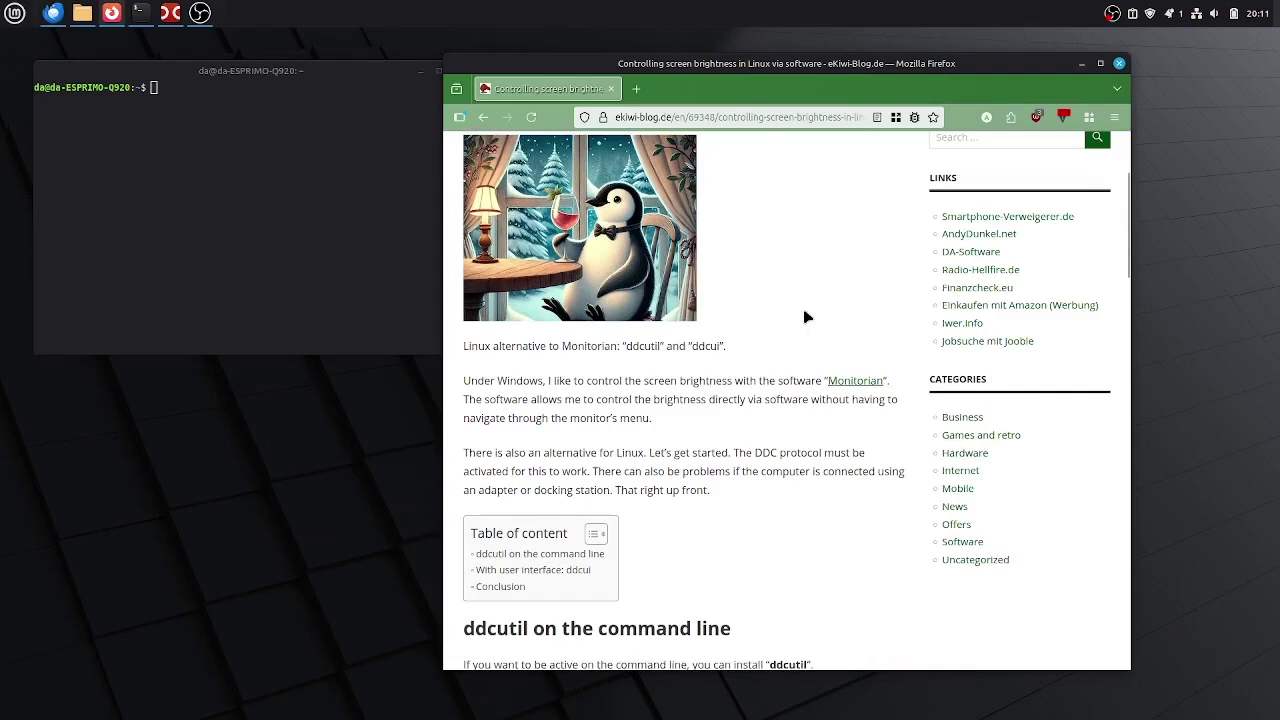
scroll(807, 317, down, 6)
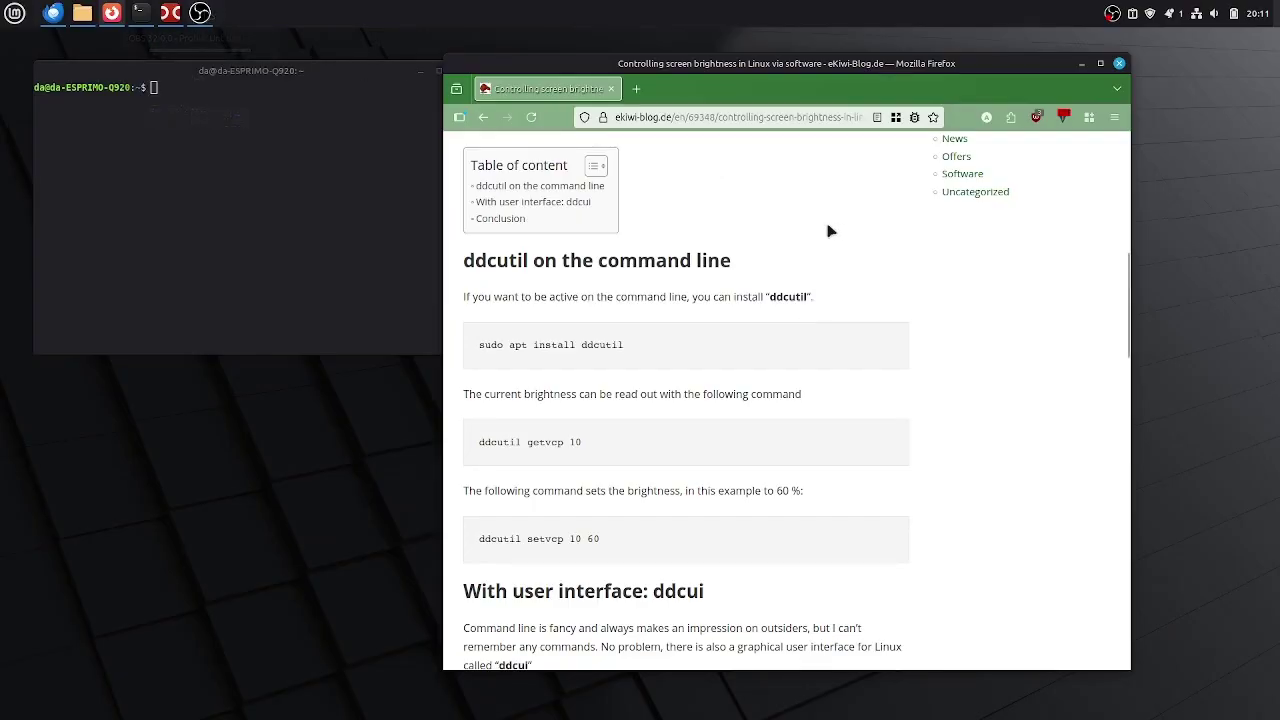
drag(816, 76, 850, 70)
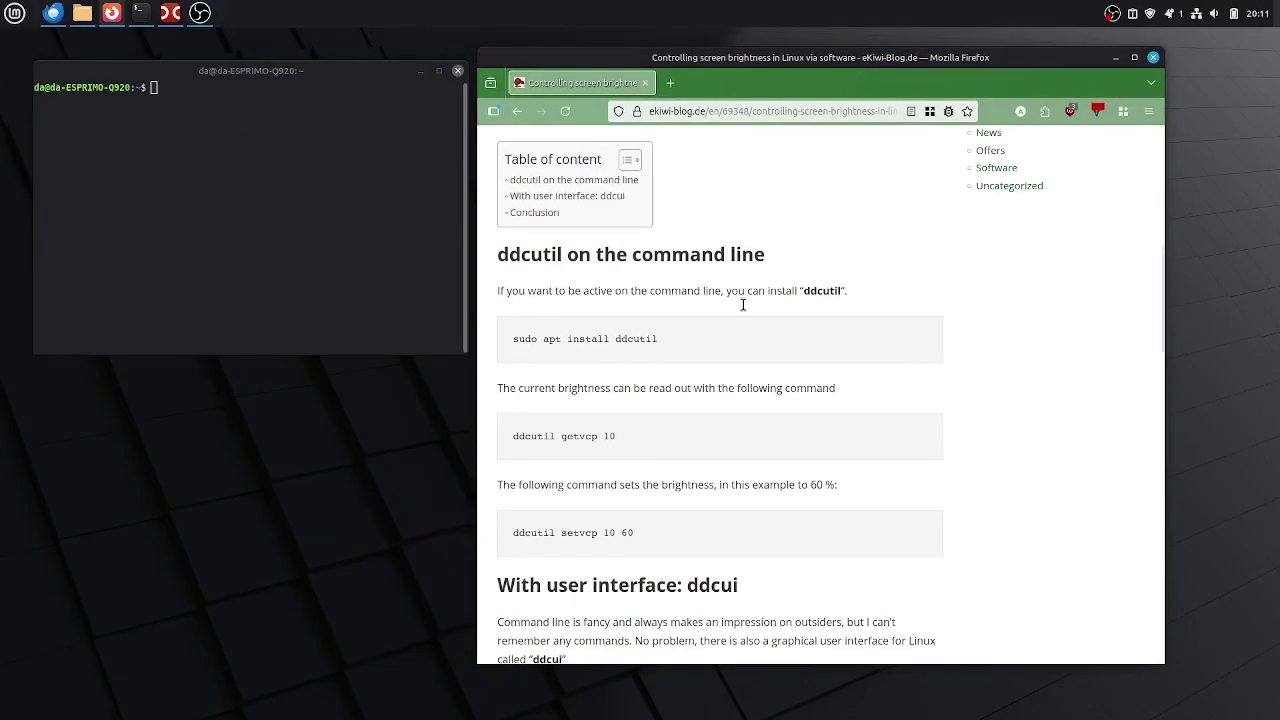
double_click(638, 339)
click(343, 296)
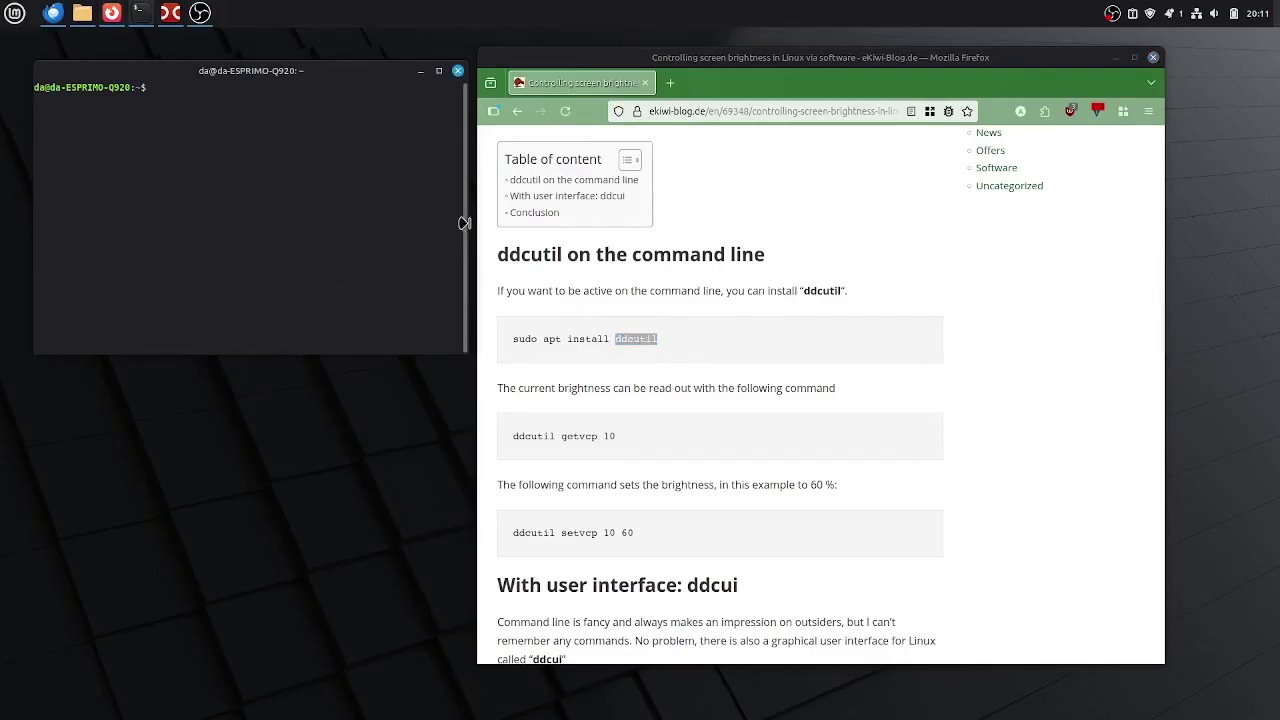
drag(465, 222, 560, 221)
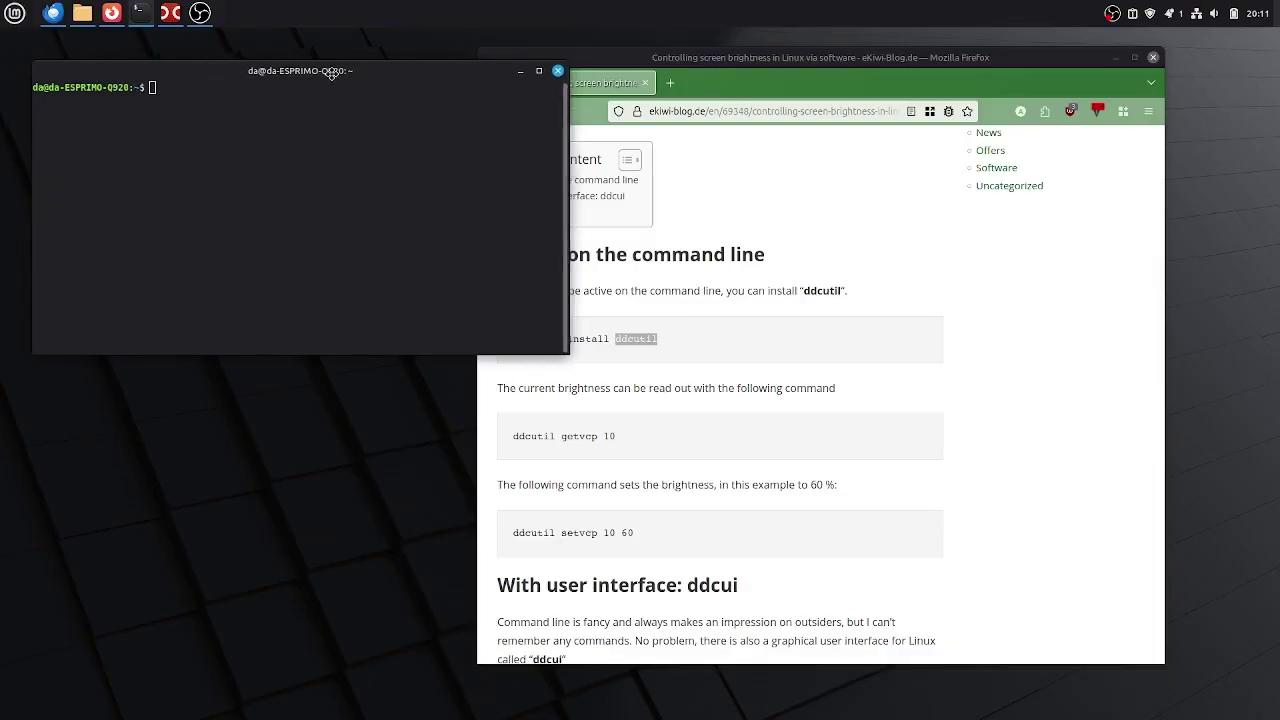
drag(343, 76, 323, 102)
- Examine the article's note that the DDC protocol must be activated, highlighting that sentence, and return to the ddcutil commands
click(707, 316)
scroll(714, 313, up, 3)
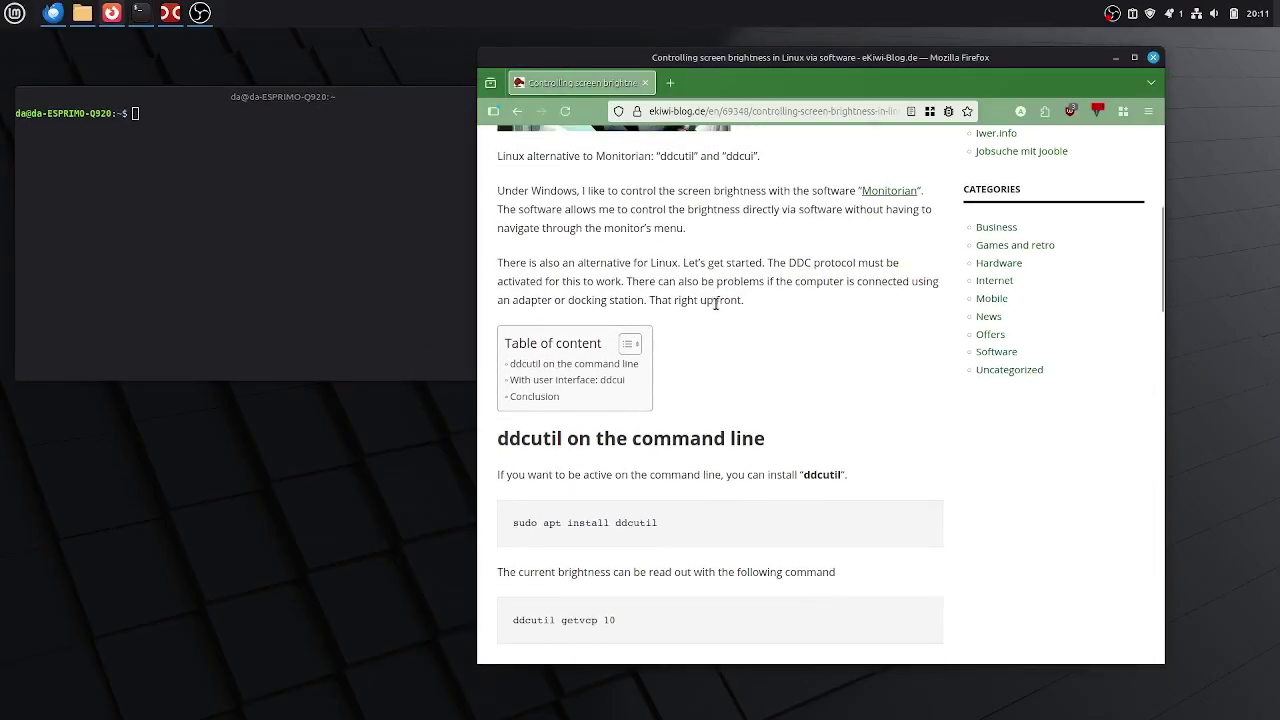
drag(790, 262, 623, 283)
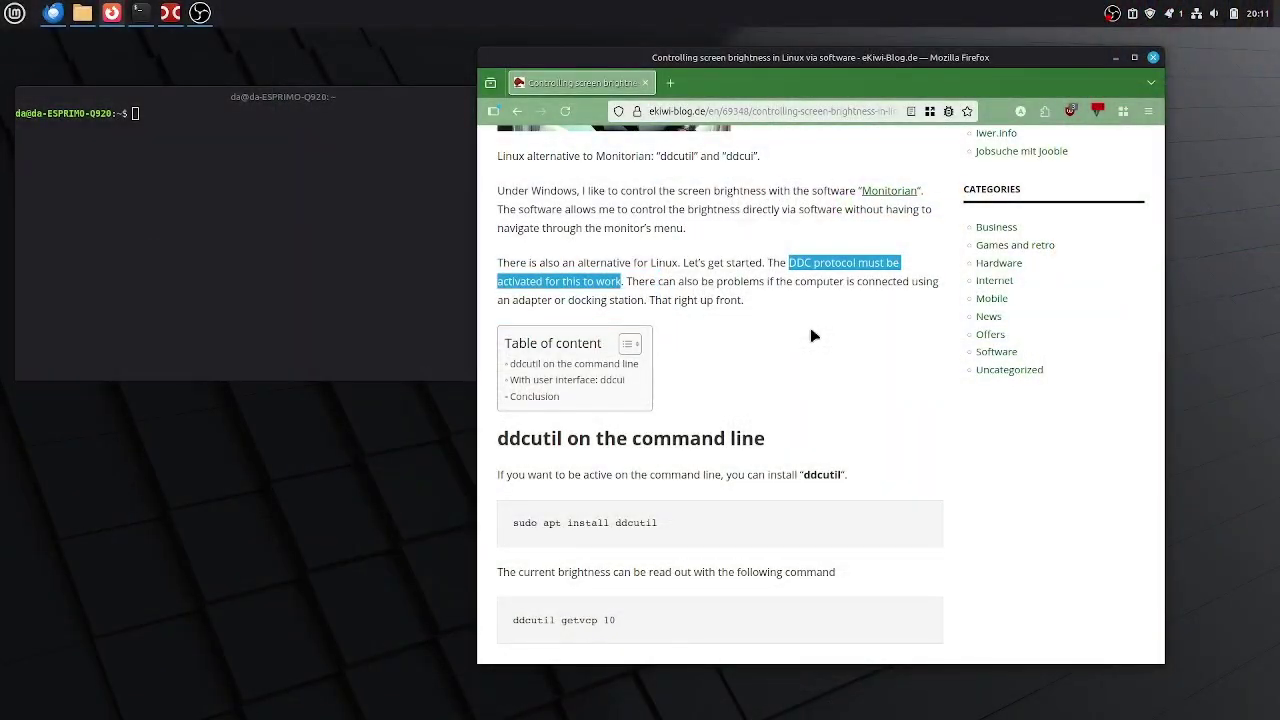
scroll(803, 334, down, 3)
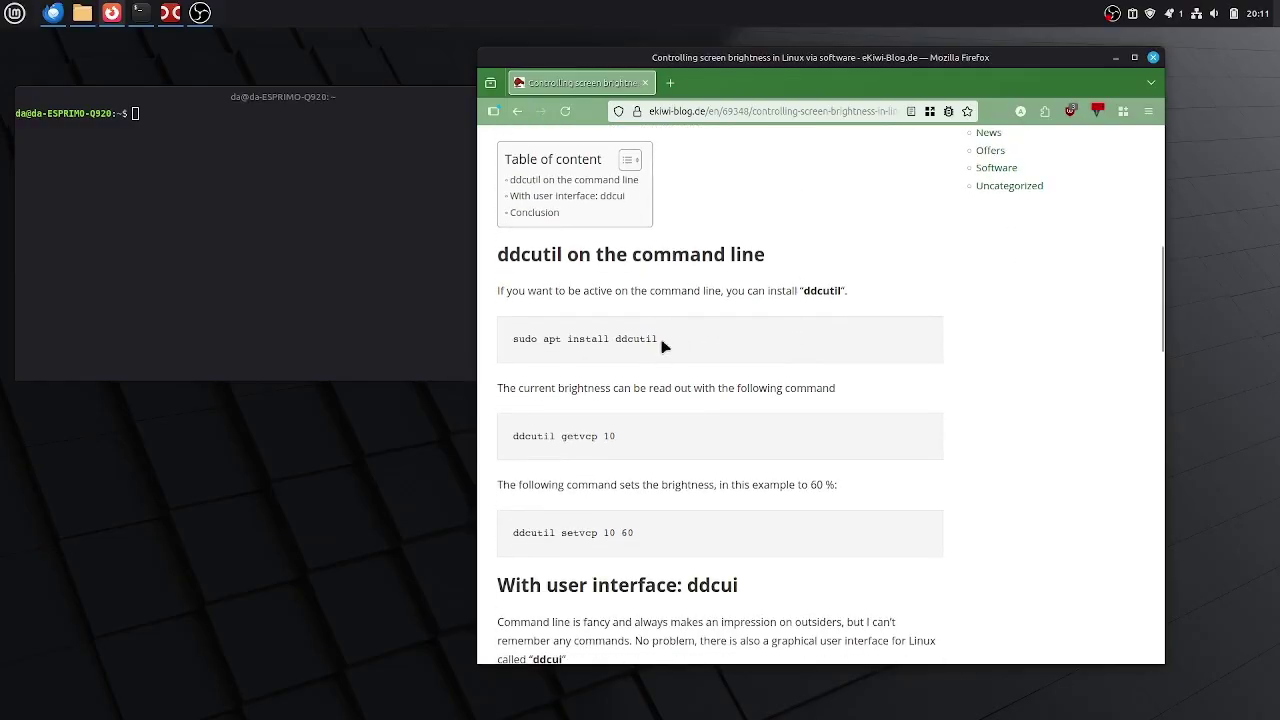
- Copy the command "sudo apt install ddcutil" from the article and run it in the terminal
drag(662, 342, 505, 344)
right_click(517, 338)
click(495, 334)
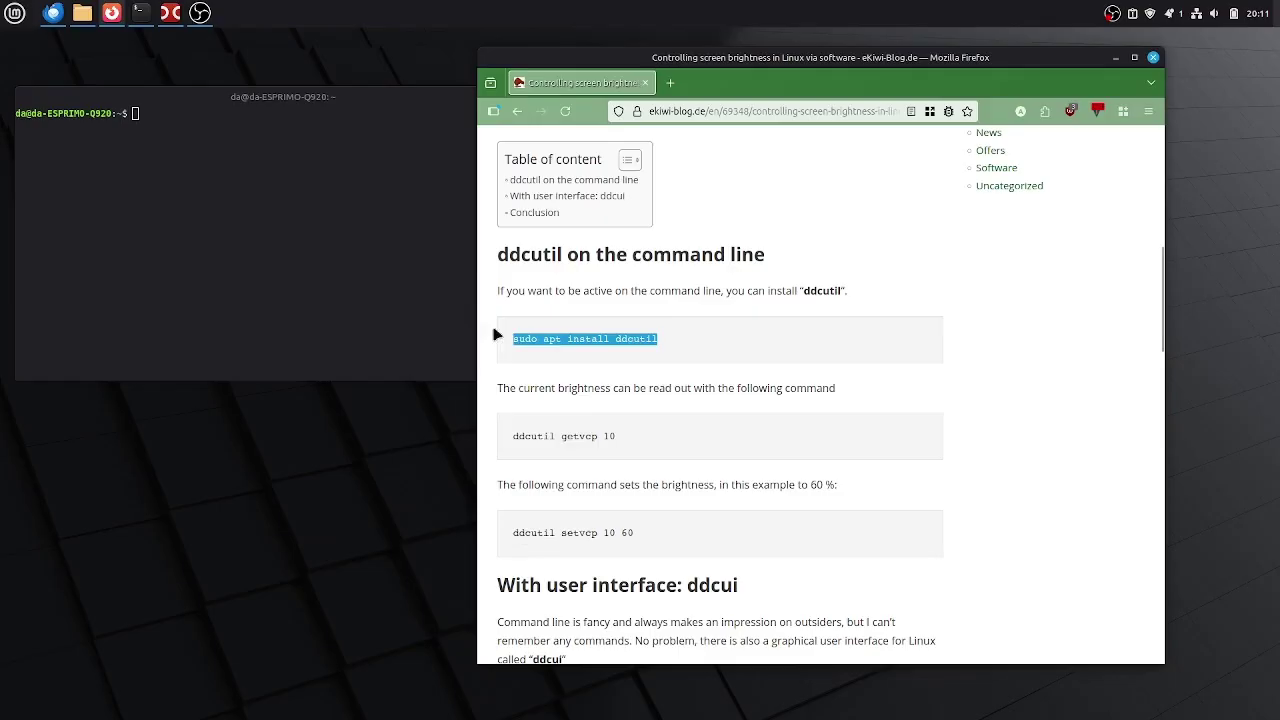
click(373, 263)
right_click(358, 242)
click(387, 322)
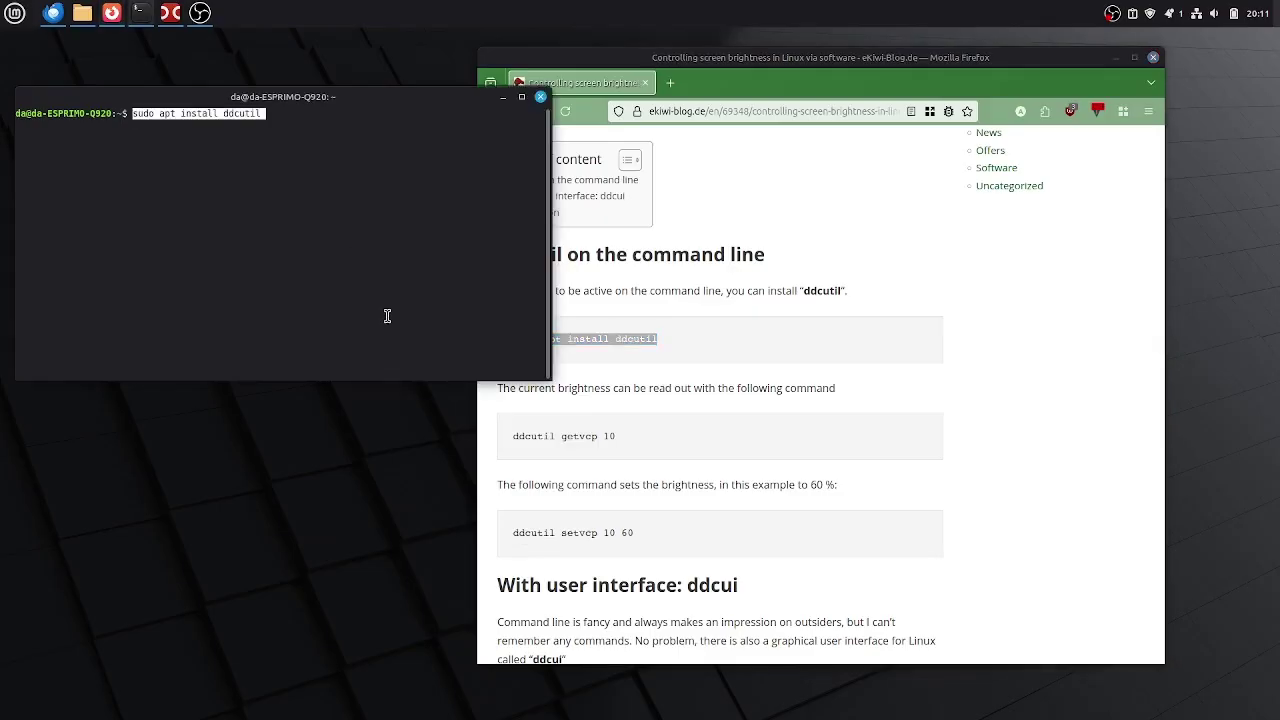
key(Return)
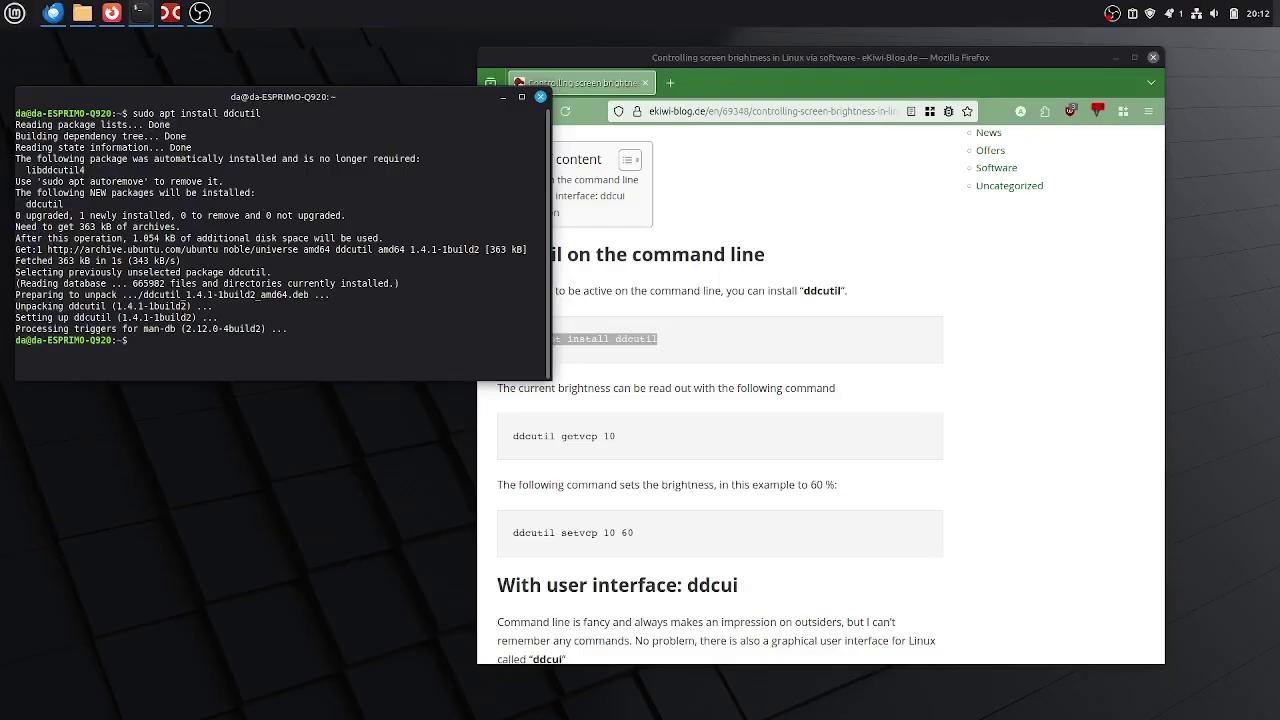
- Clear the terminal and read the monitor's current brightness with "ddcutil getvcp 10"
text(clear)
key(Return)
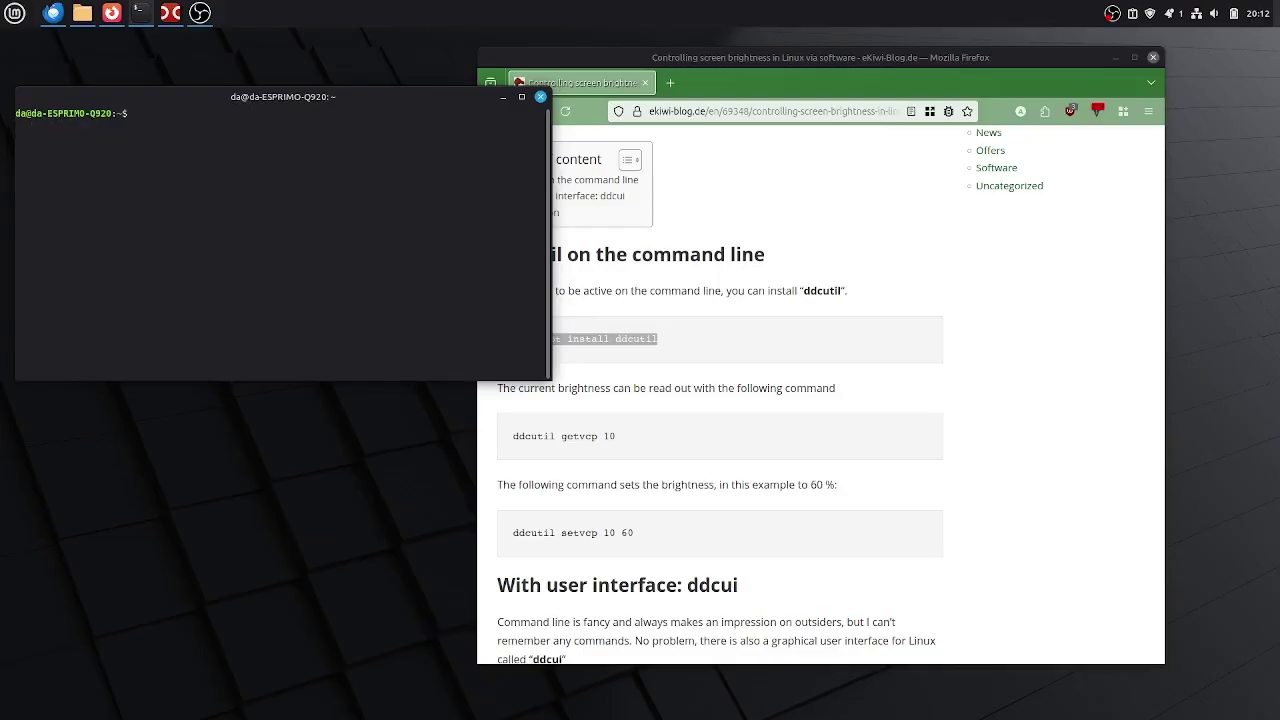
text(ddcutil getvcp 10)
key(Return)
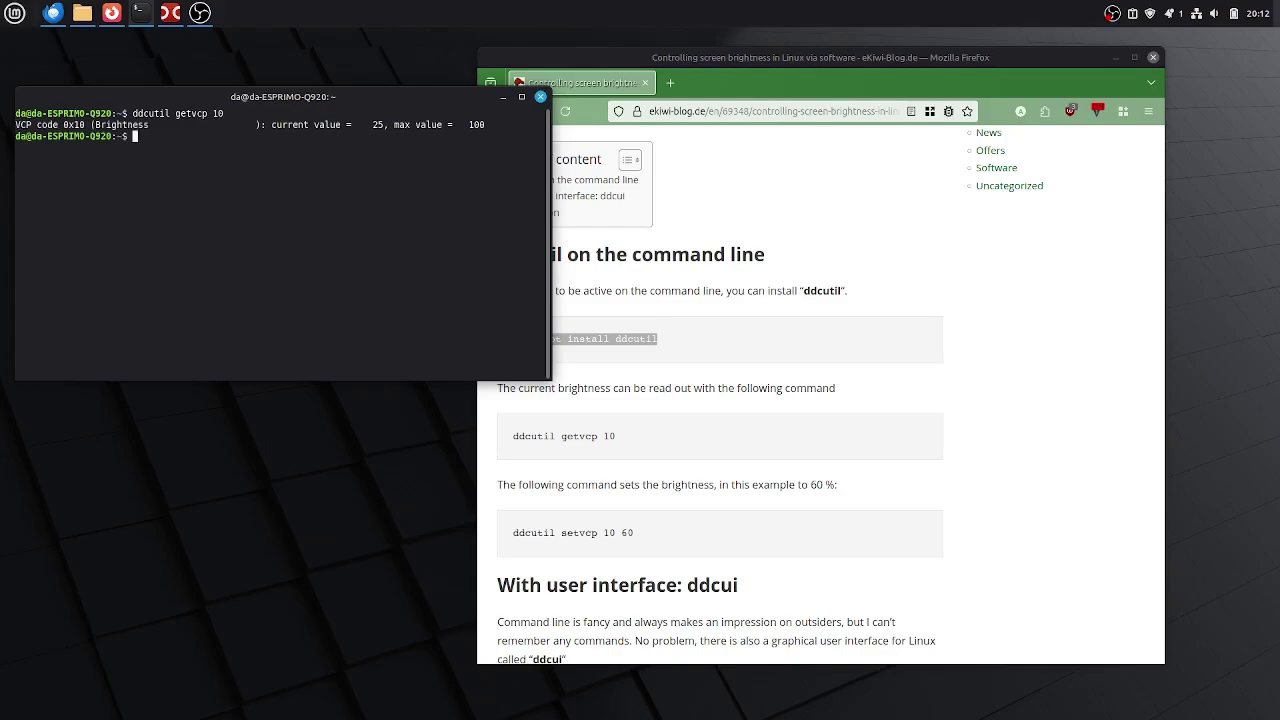
double_click(378, 125)
click(337, 154)
- Set the monitor's brightness to 50 by running "ddcutil setvcp 10 50" in the terminal
key(Up)
key(Left)
key(Left)
key(Left)
key(Left)
key(Left)
key(Left)
key(Left)
key(BackSpace)
text(s)
key(End)
text(50)
key(Return)
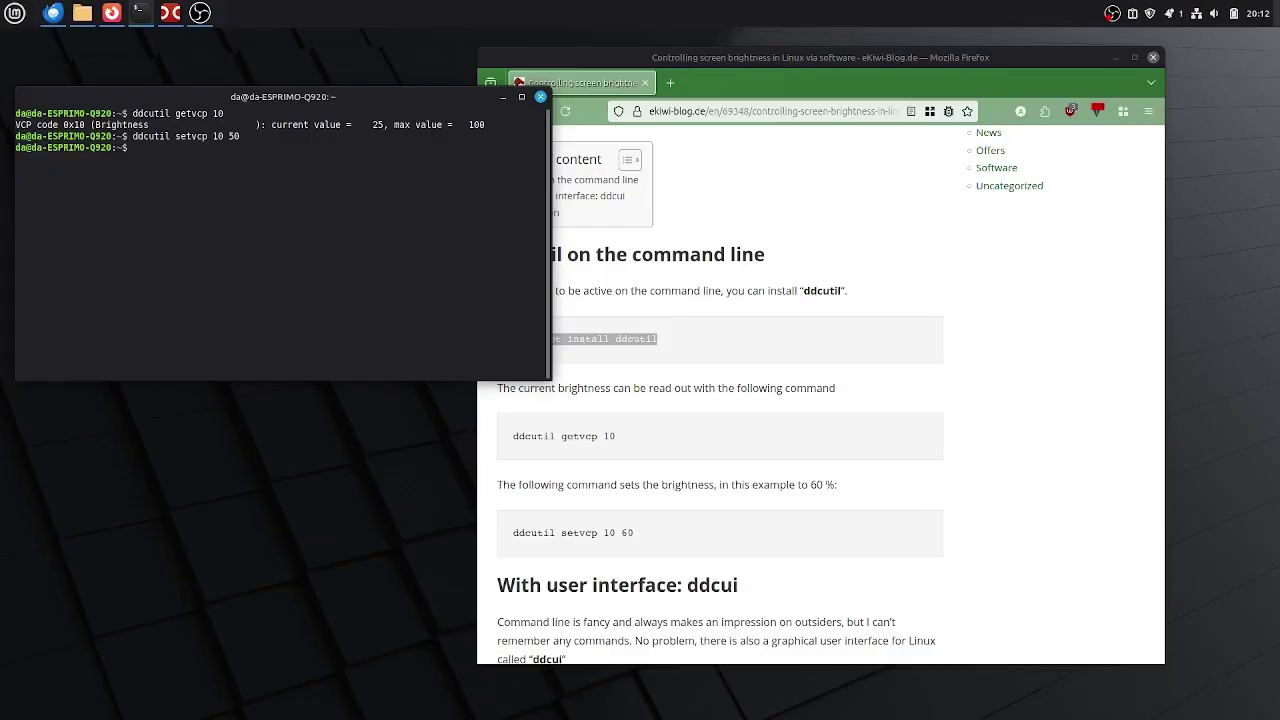
- Rerun "ddcutil getvcp 10" to check the brightness after the change
key(Up)
key(Up)
key(Return)
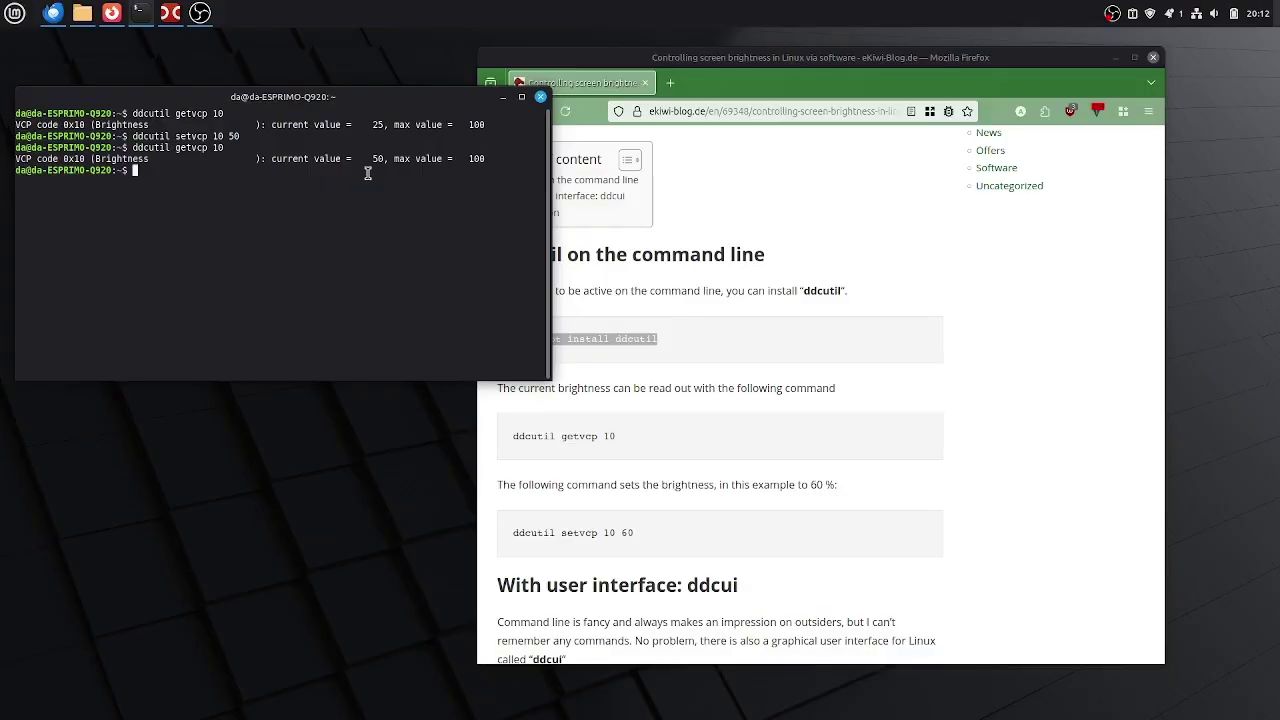
- Set the monitor's brightness to 25 by running "ddcutil setvcp 10 25"
key(Up)
key(Up)
key(BackSpace)
key(BackSpace)
text(25)
key(Return)
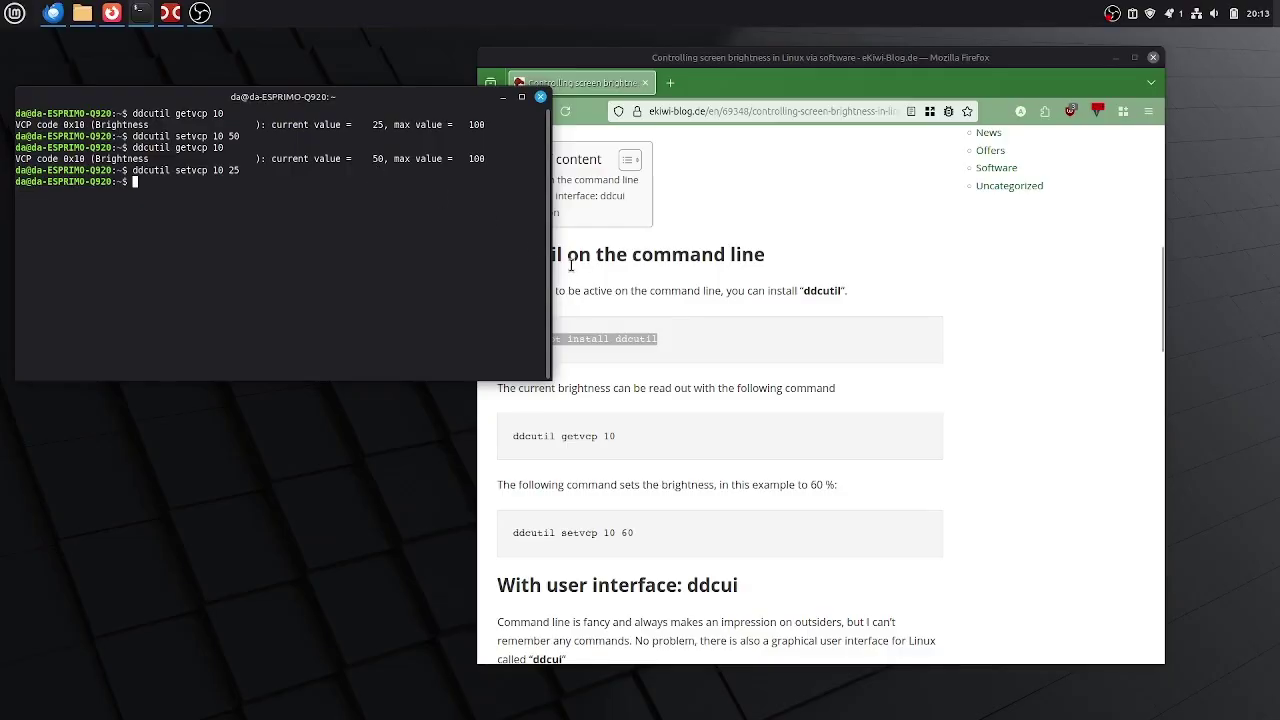
- Copy the command "sudo apt install ddcui" from the article's user interface section and run it in the terminal
scroll(590, 280, down, 5)
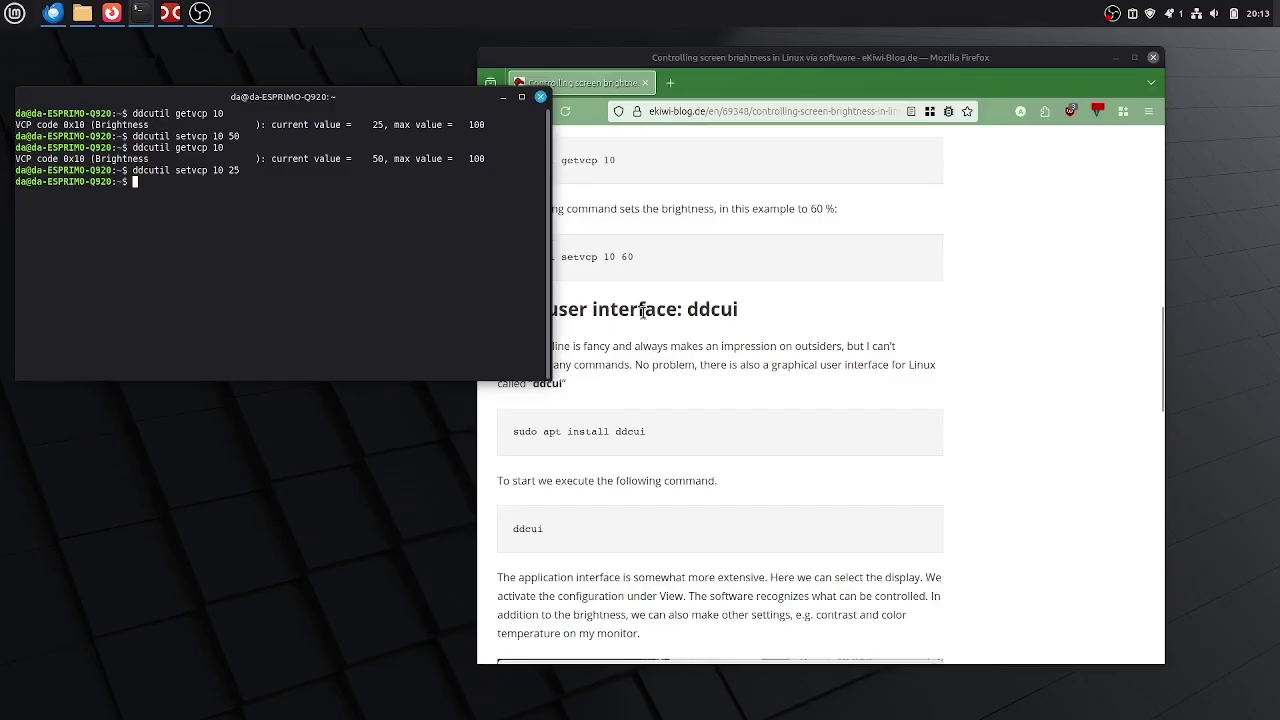
click(628, 317)
scroll(628, 317, down, 2)
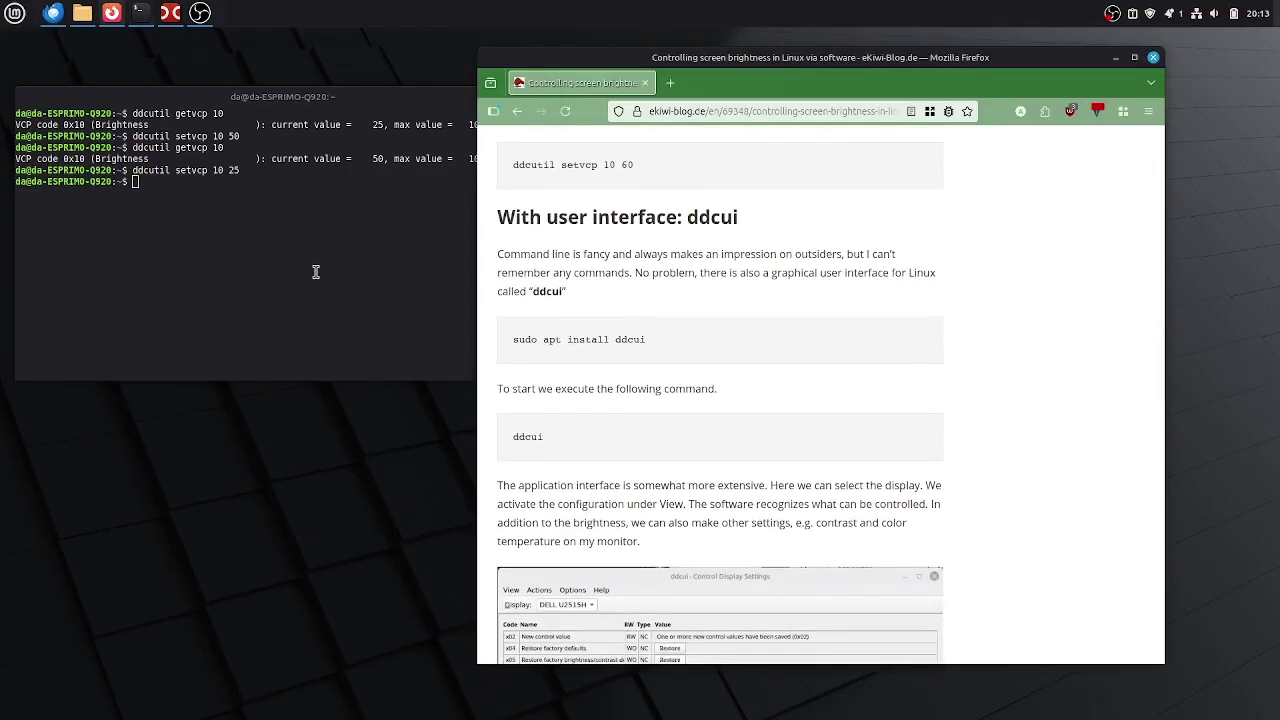
double_click(710, 212)
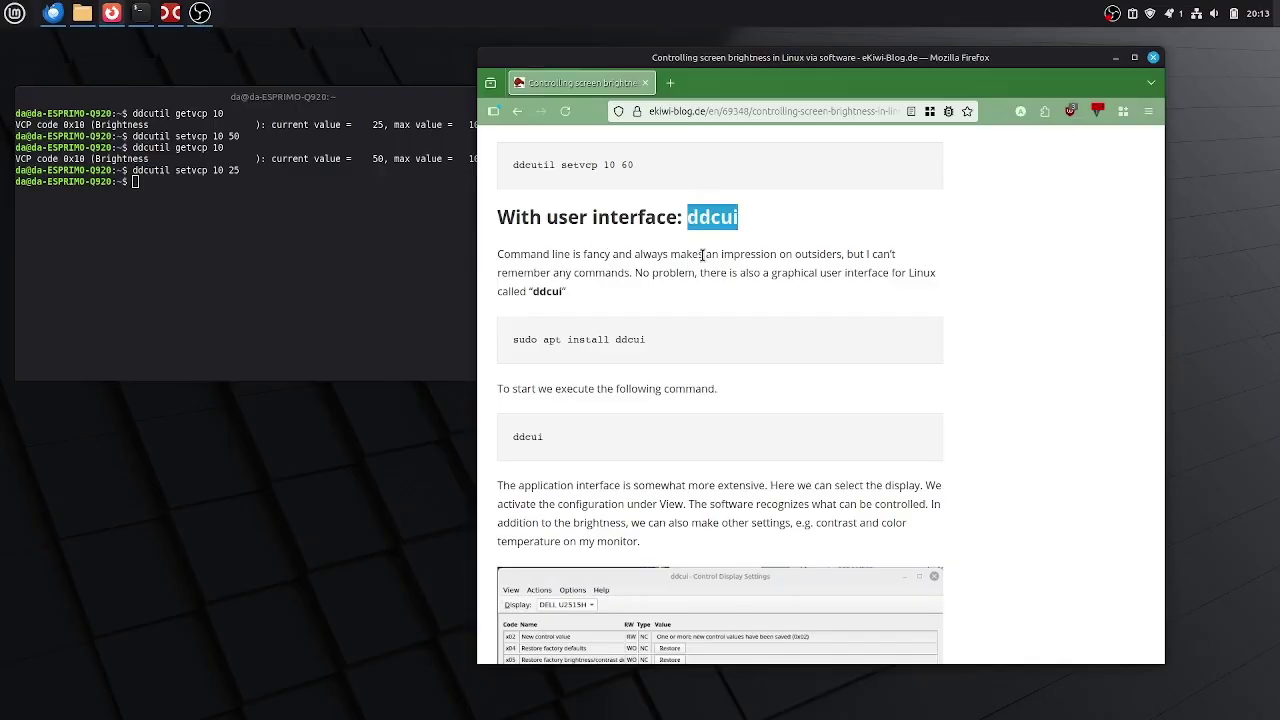
drag(646, 341, 514, 341)
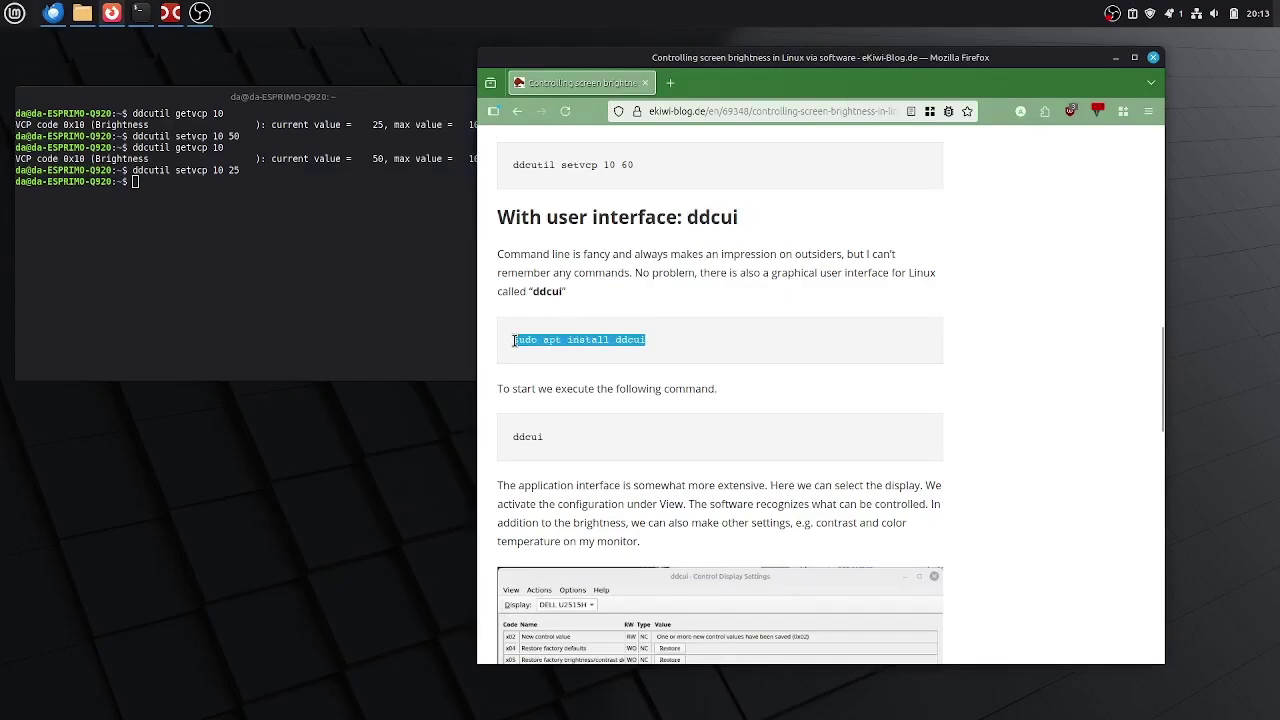
right_click(520, 340)
click(543, 352)
click(311, 262)
right_click(311, 262)
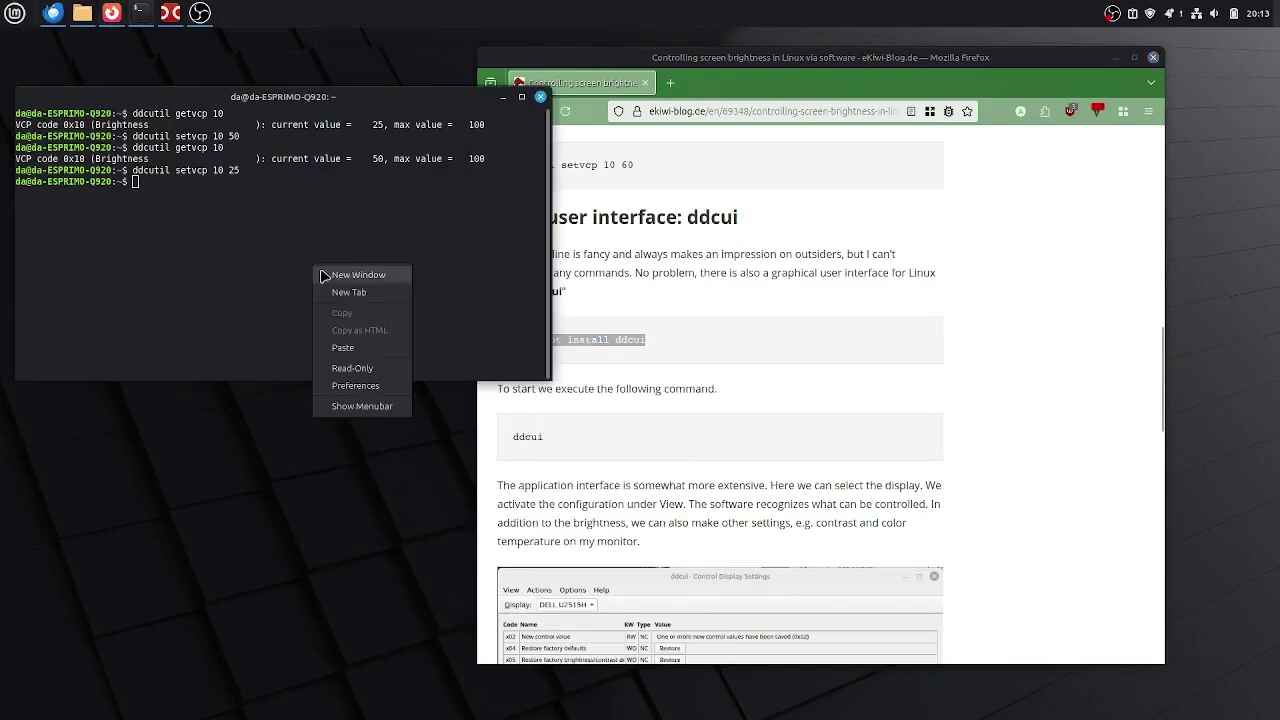
click(341, 344)
key(Return)
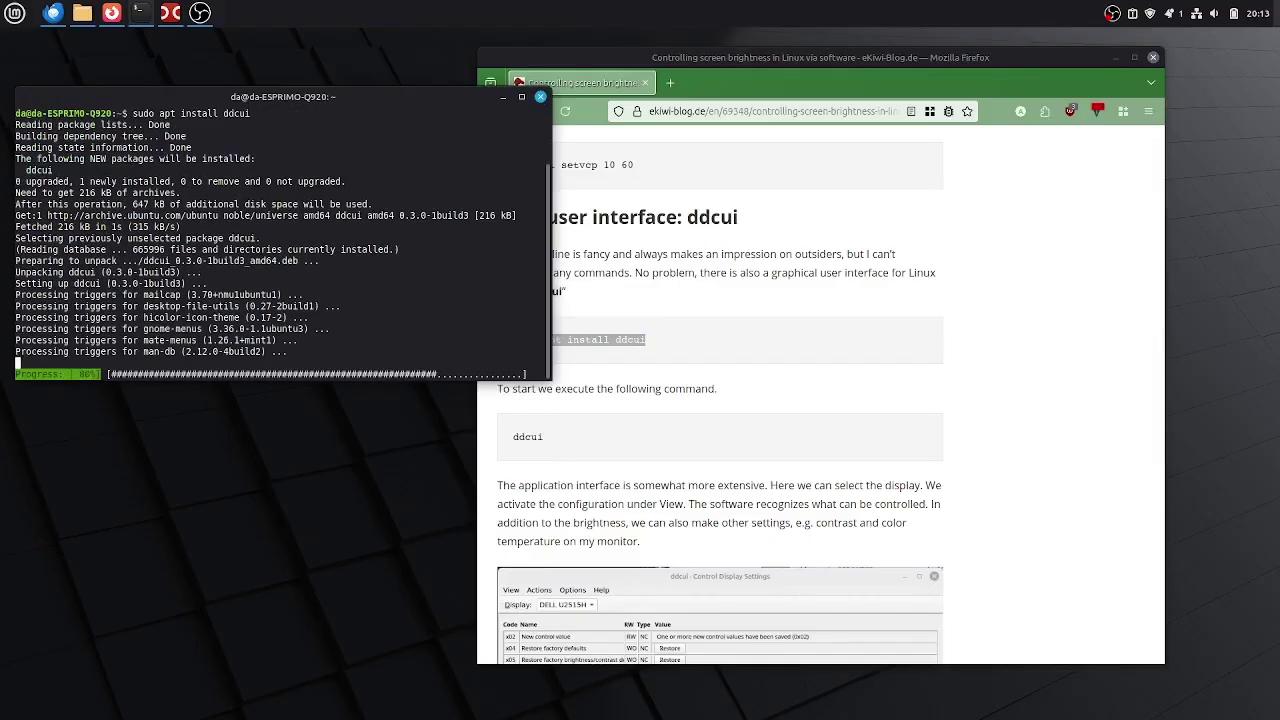
- Launch ddcui from the terminal, move its window clear of the terminal text, and minimize the browser
text(ddc)
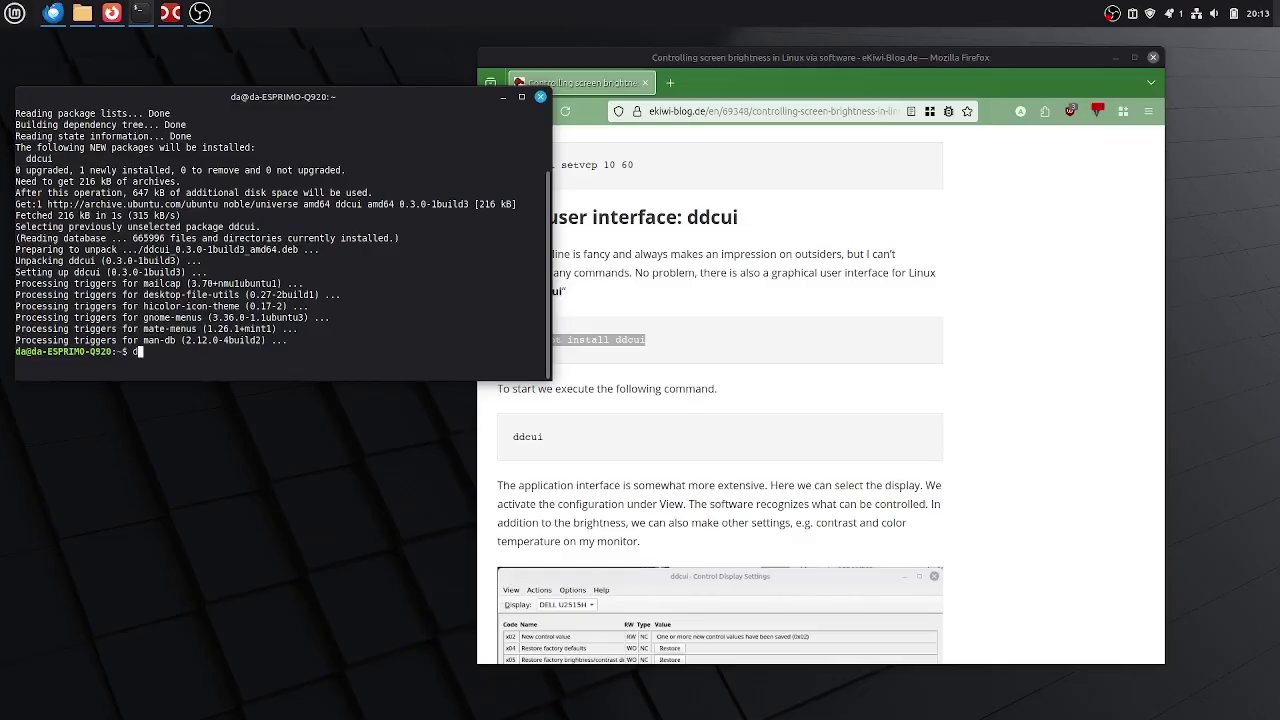
text(ui)
key(Return)
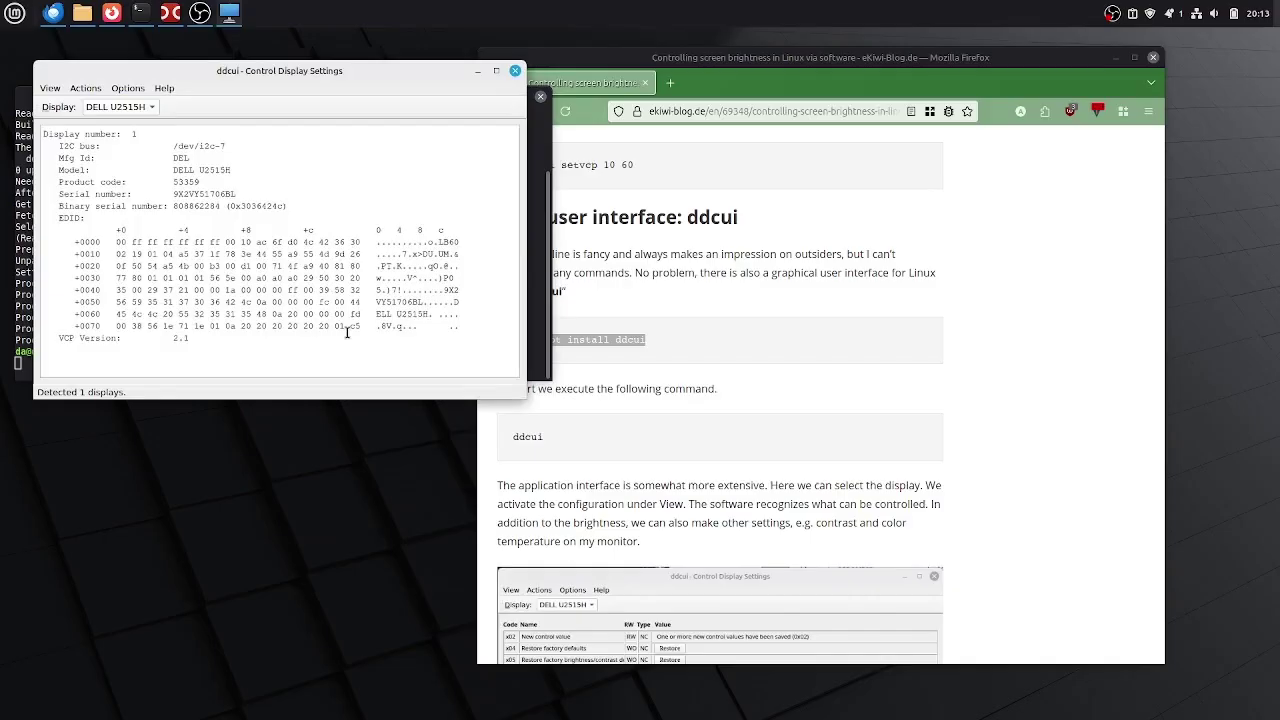
drag(316, 64, 439, 90)
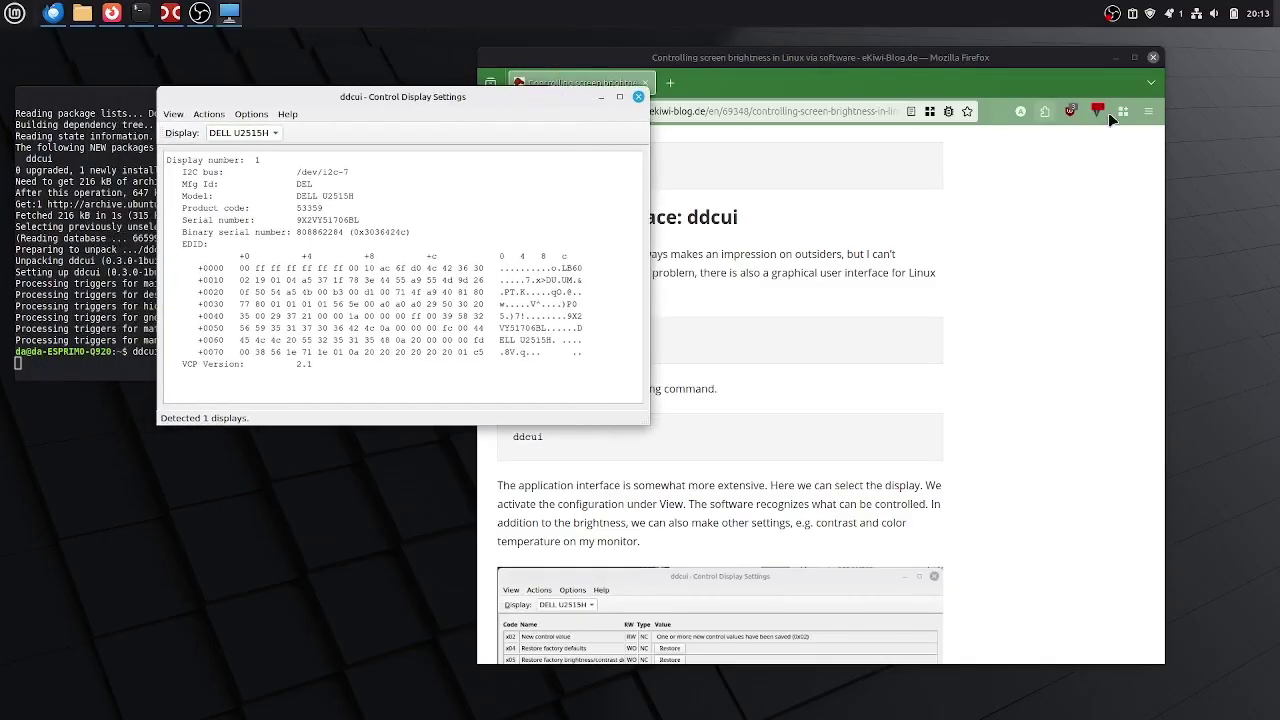
click(1116, 58)
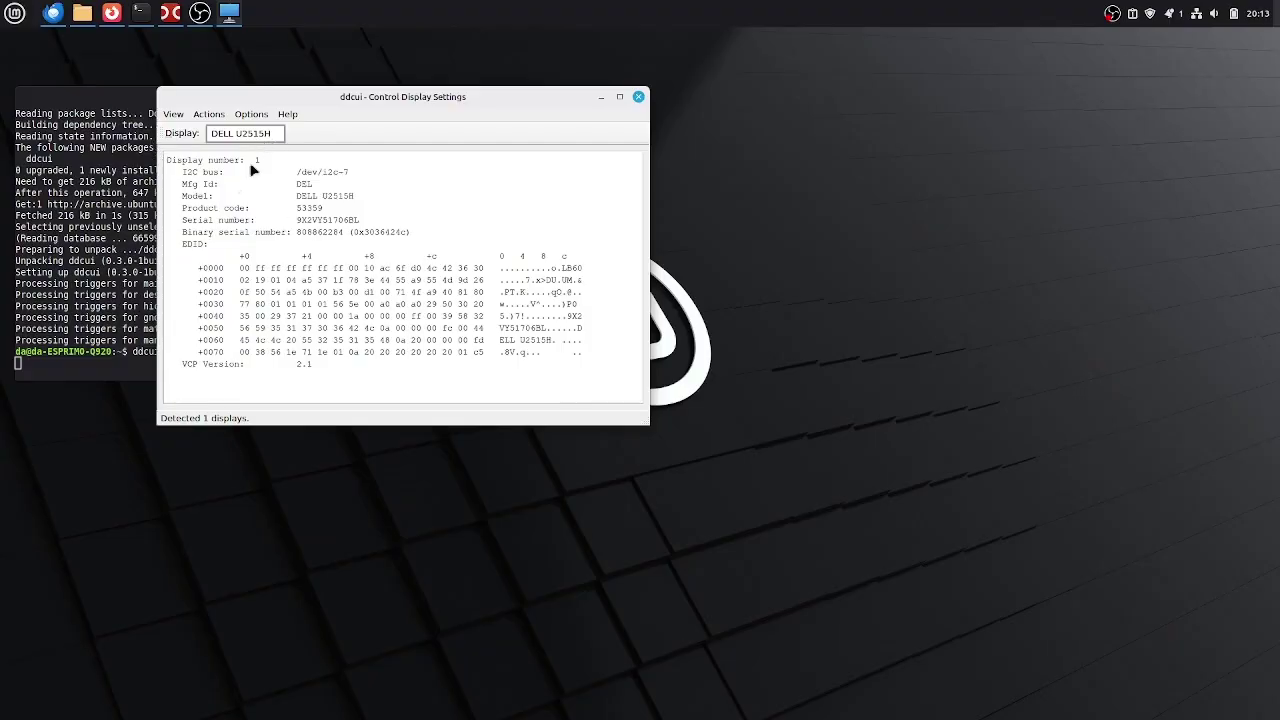
- Switch ddcui from the monitor summary to the Features view, then reposition and enlarge its window to show more settings
click(174, 116)
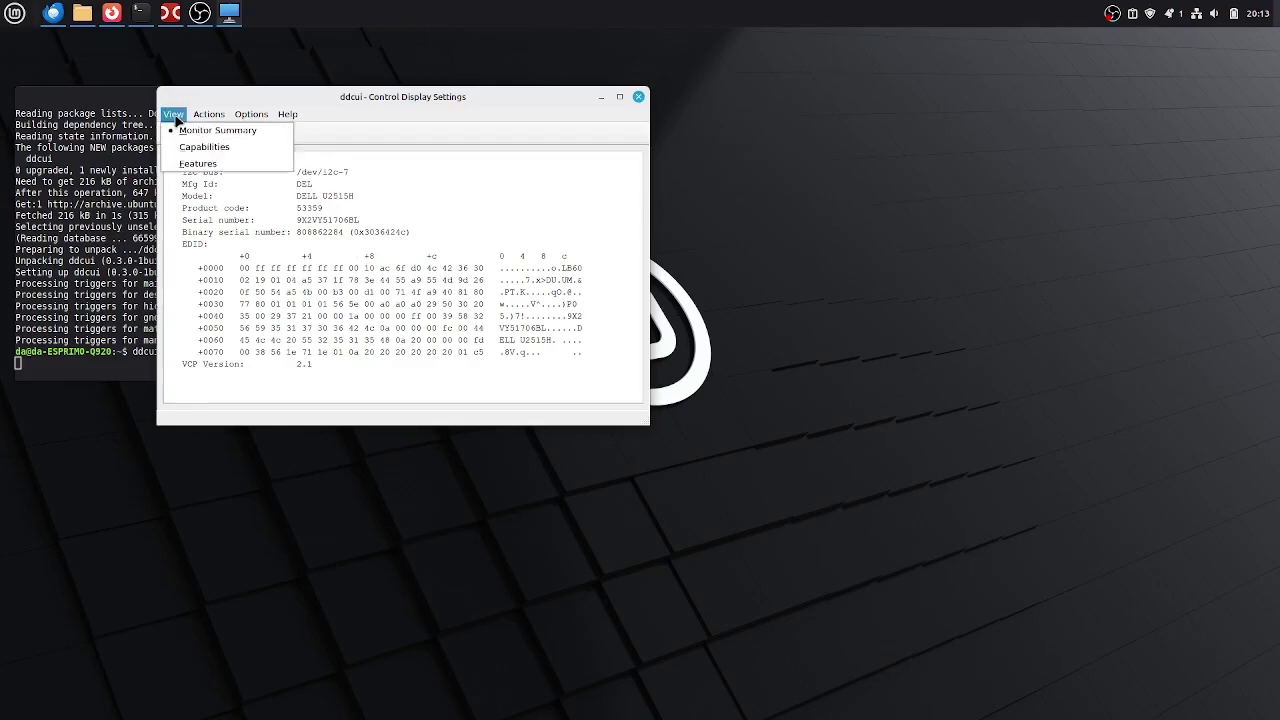
click(186, 165)
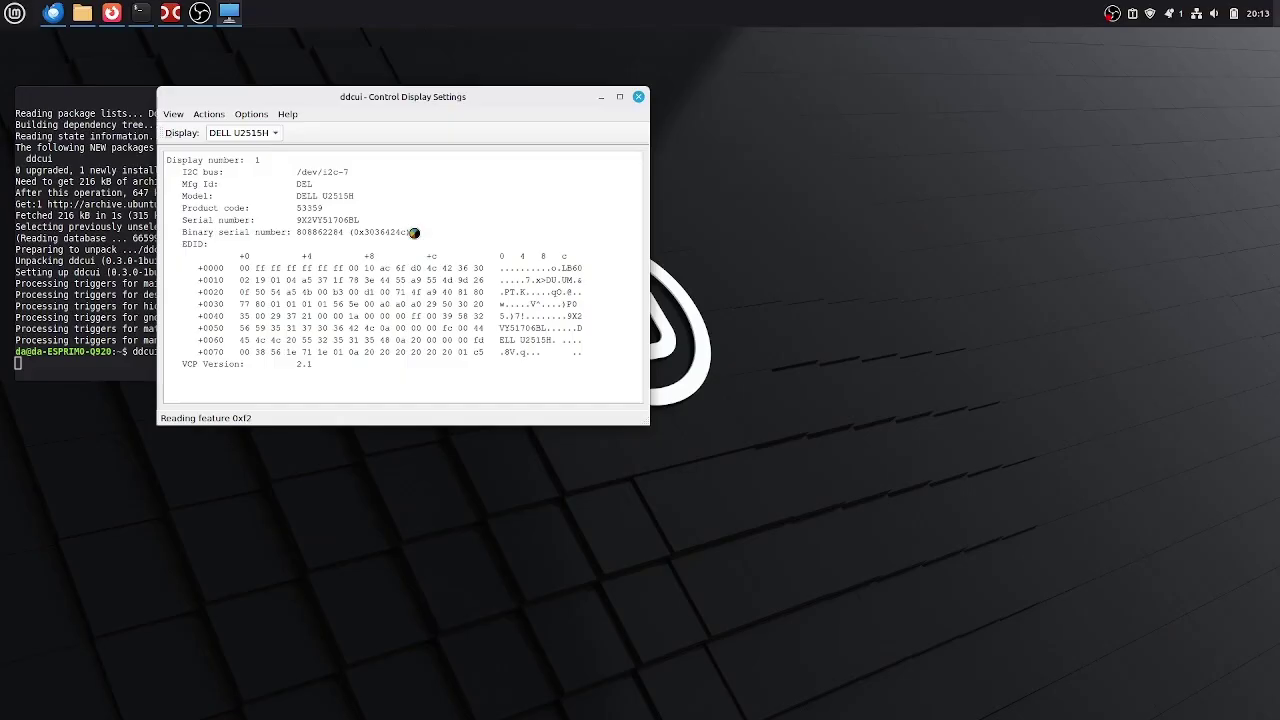
drag(420, 102, 488, 81)
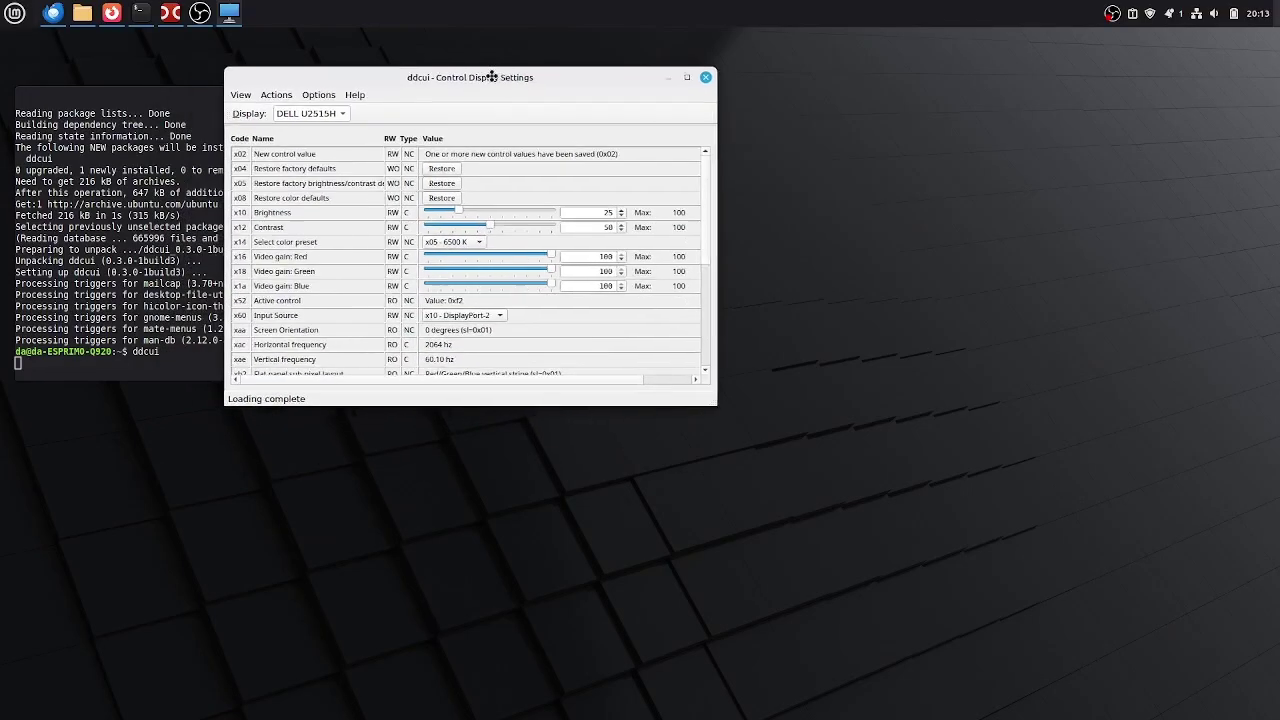
drag(709, 397, 717, 521)
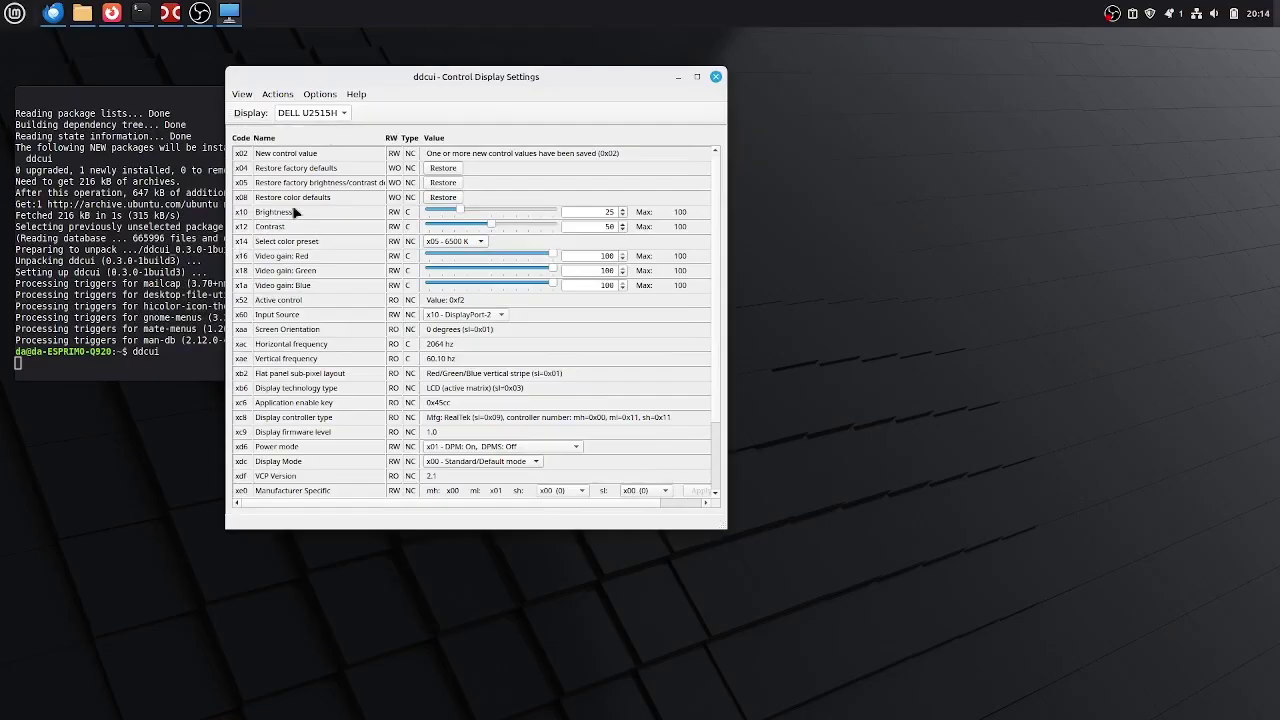
- Lower the display's brightness to 19 and view the available color presets without choosing another one
mouse_move(461, 213)
mouse_down()
mouse_move(447, 215)
mouse_move(491, 208)
mouse_move(446, 212)
mouse_up()
click(446, 243)
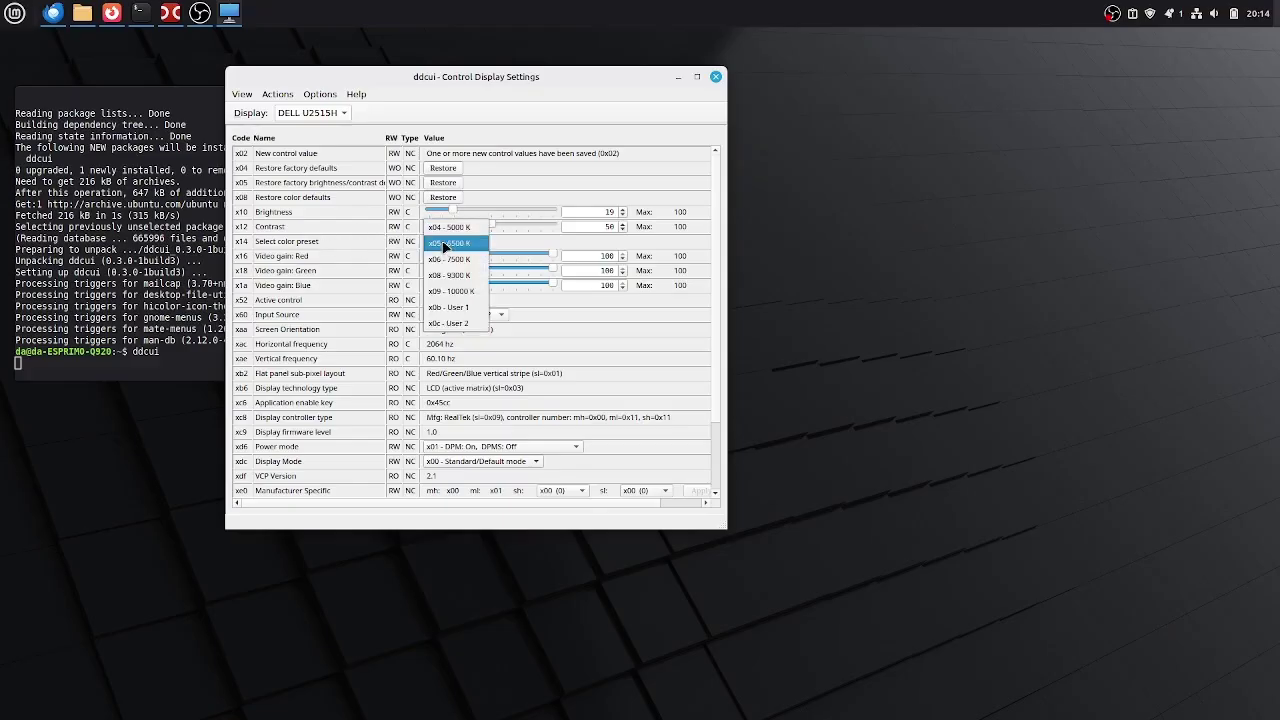
click(341, 251)
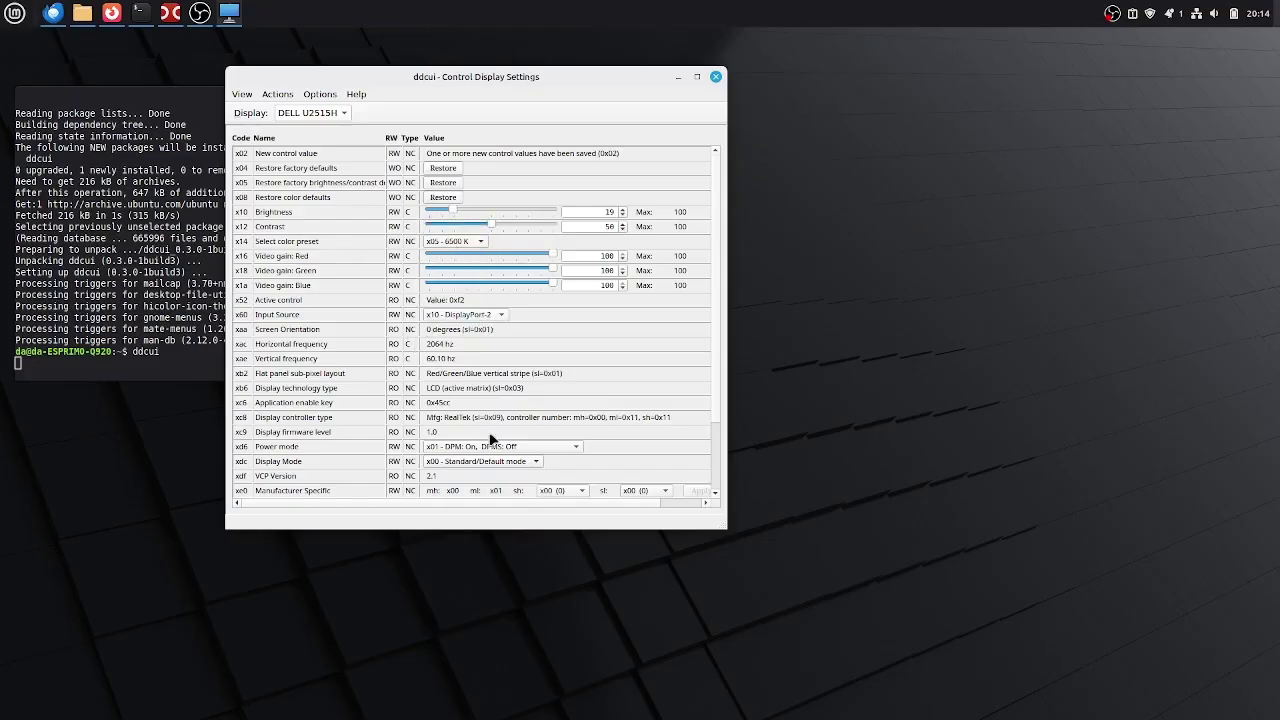
- Look through the remaining monitor features, readjust the brightness to 19, and shift the ddcui window slightly
scroll(452, 374, down, 3)
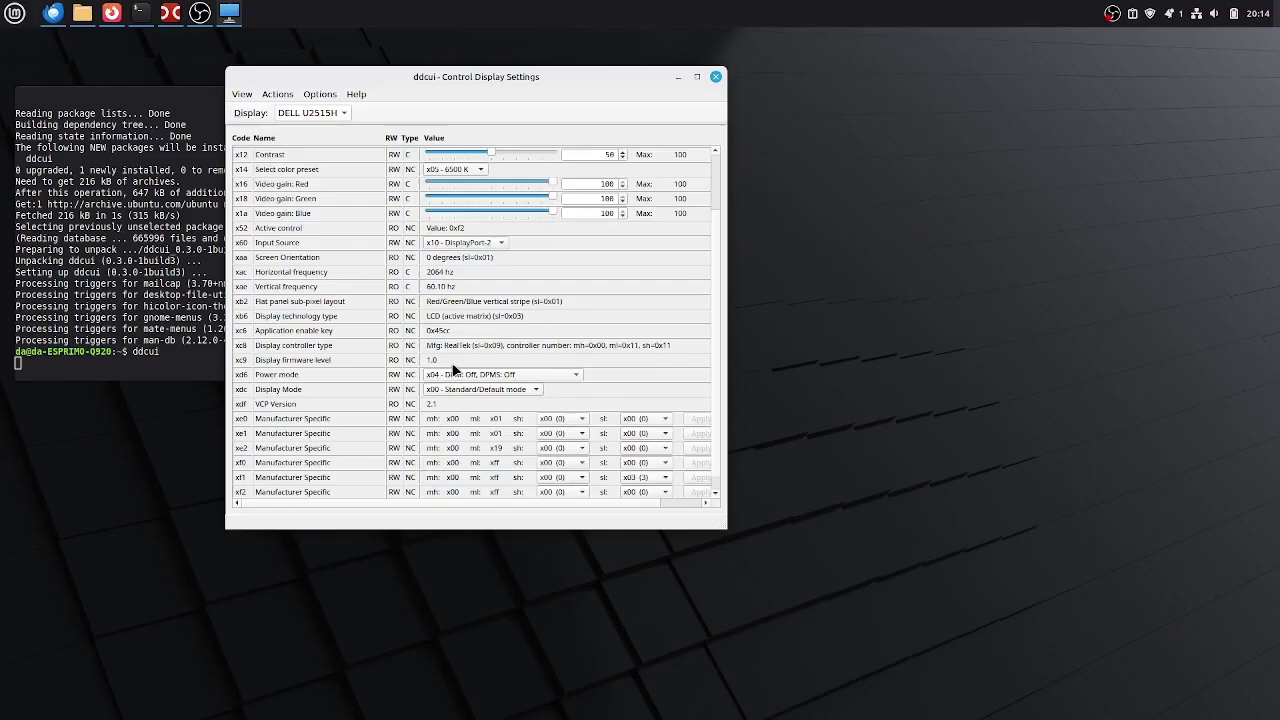
scroll(452, 374, up, 3)
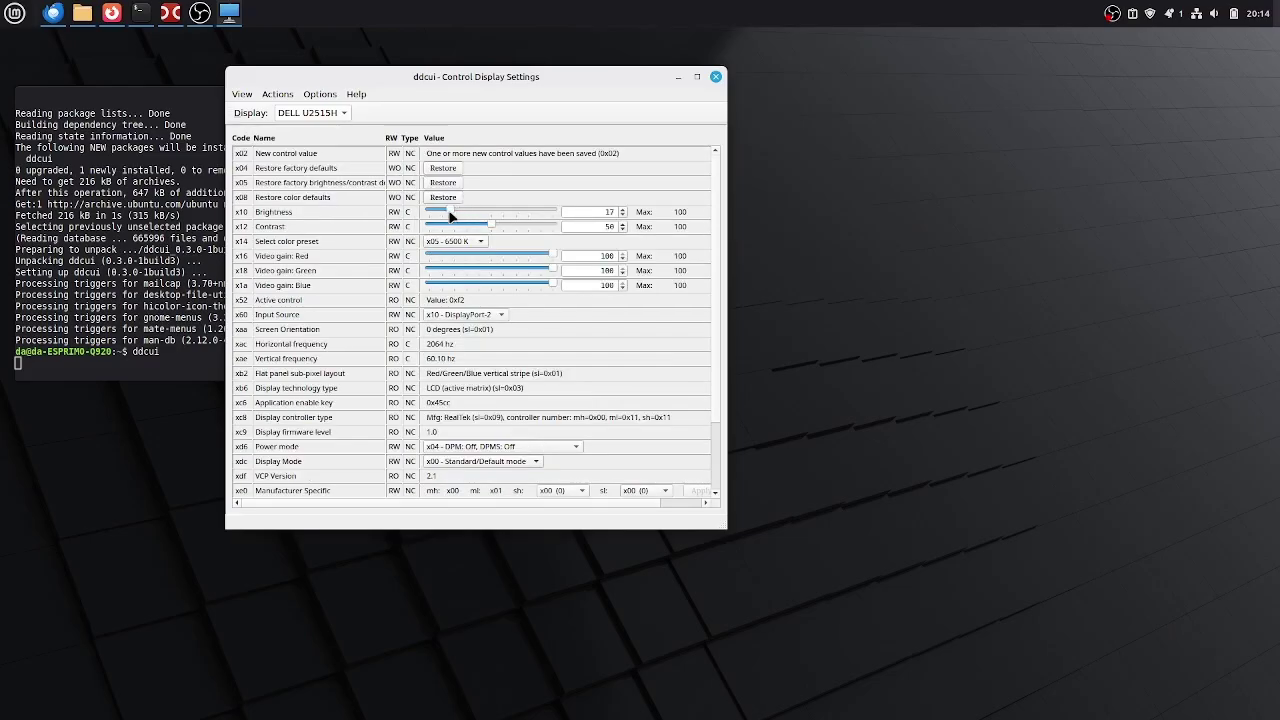
drag(472, 214, 460, 218)
mouse_move(452, 214)
mouse_down()
mouse_move(486, 211)
mouse_move(451, 216)
mouse_up()
drag(368, 78, 384, 82)
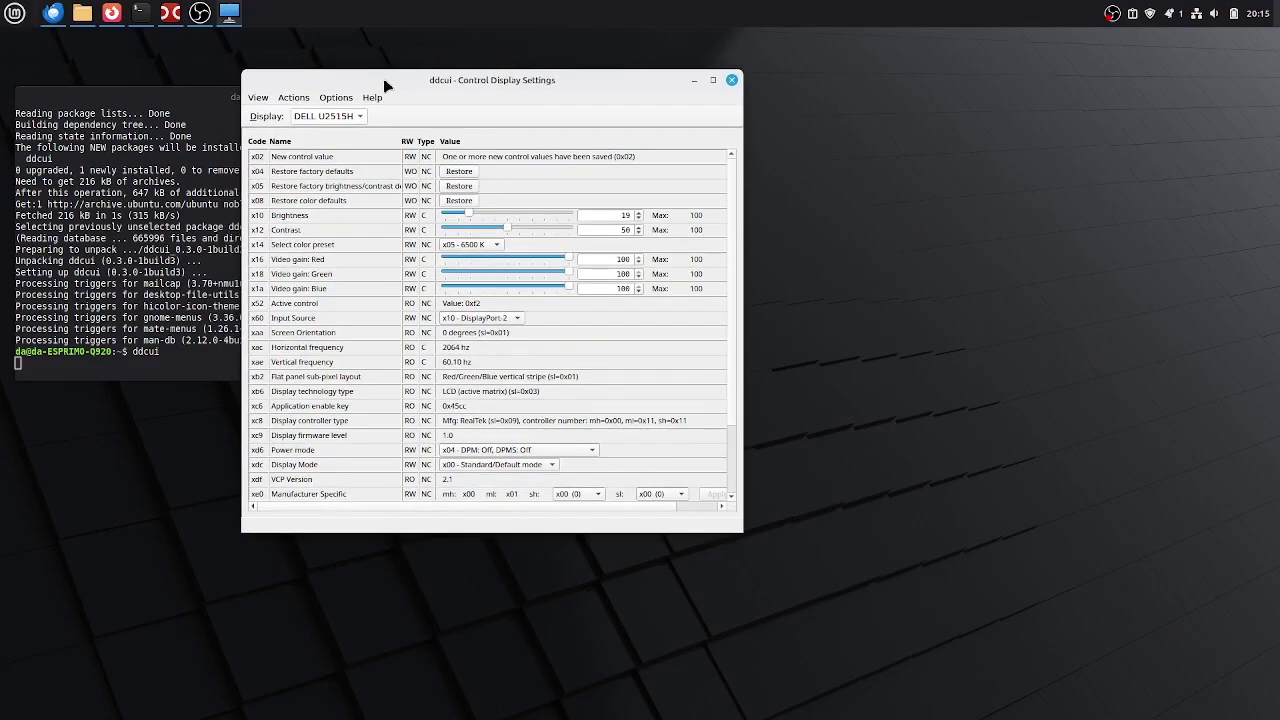
- Bring the Firefox article back in front of ddcui, move its window, and review its content through to the conclusion
click(116, 18)
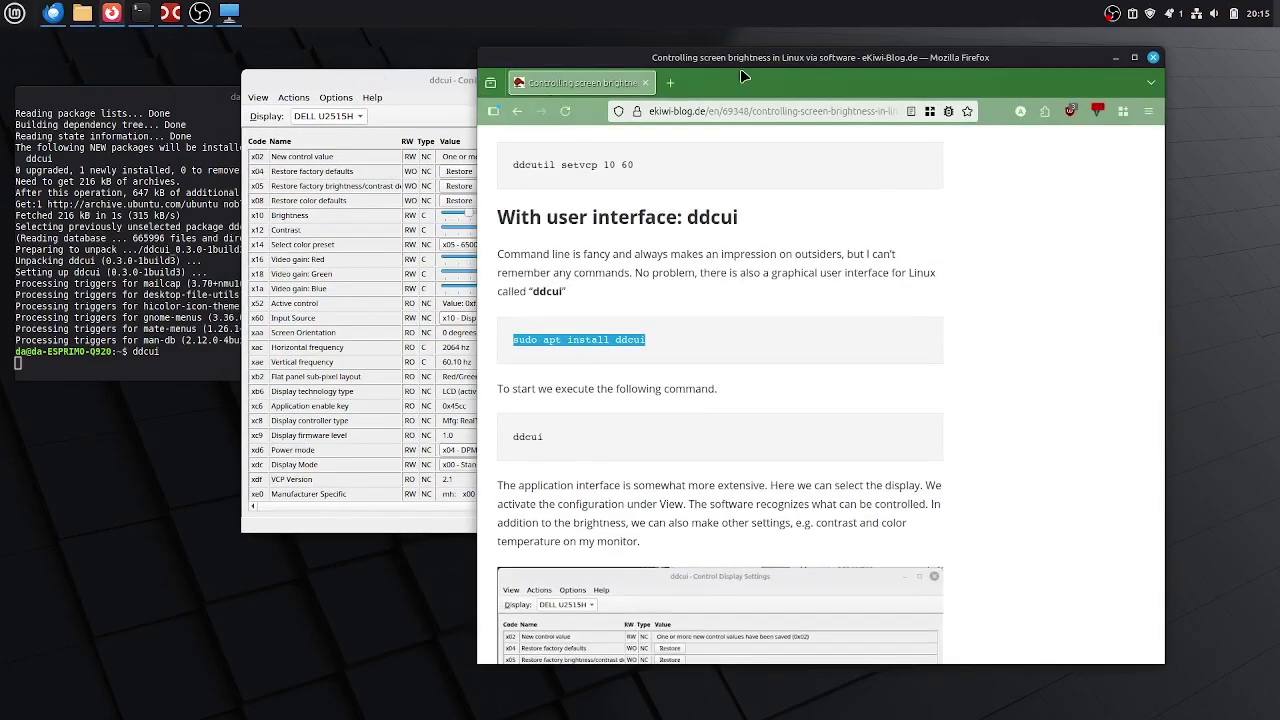
drag(740, 66, 577, 82)
click(528, 396)
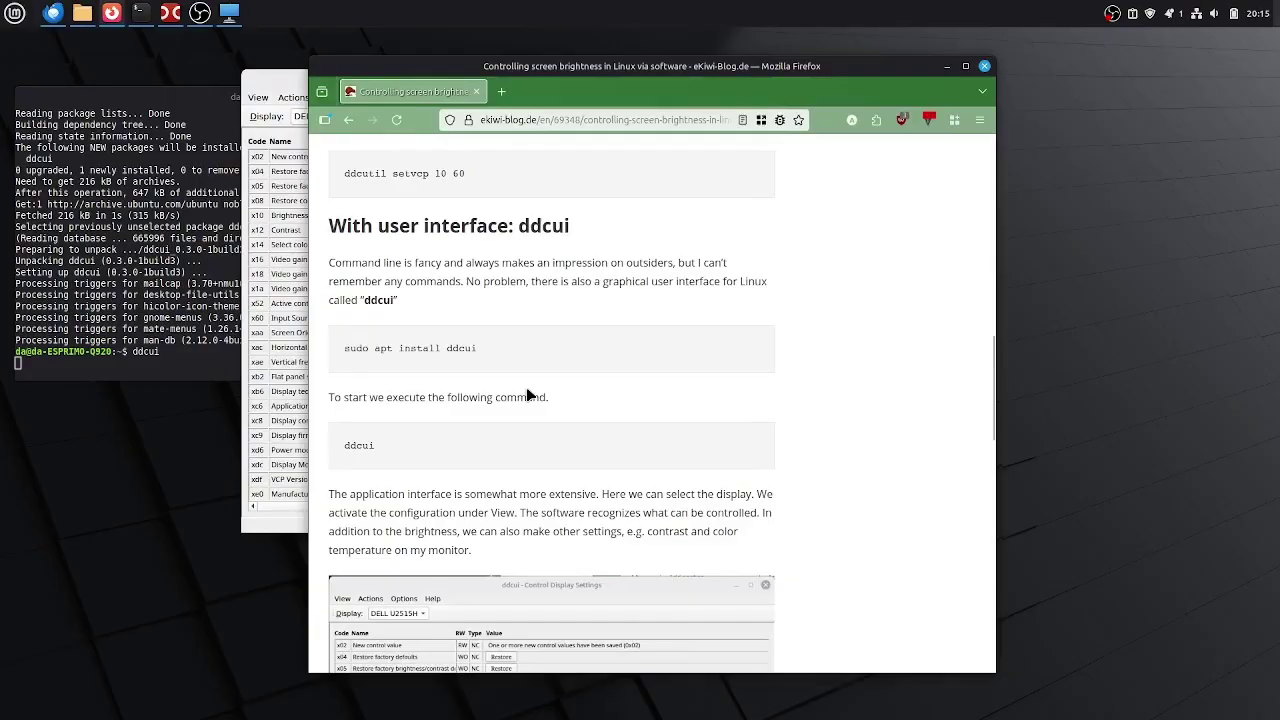
scroll(540, 390, up, 5)
scroll(551, 381, down, 4)
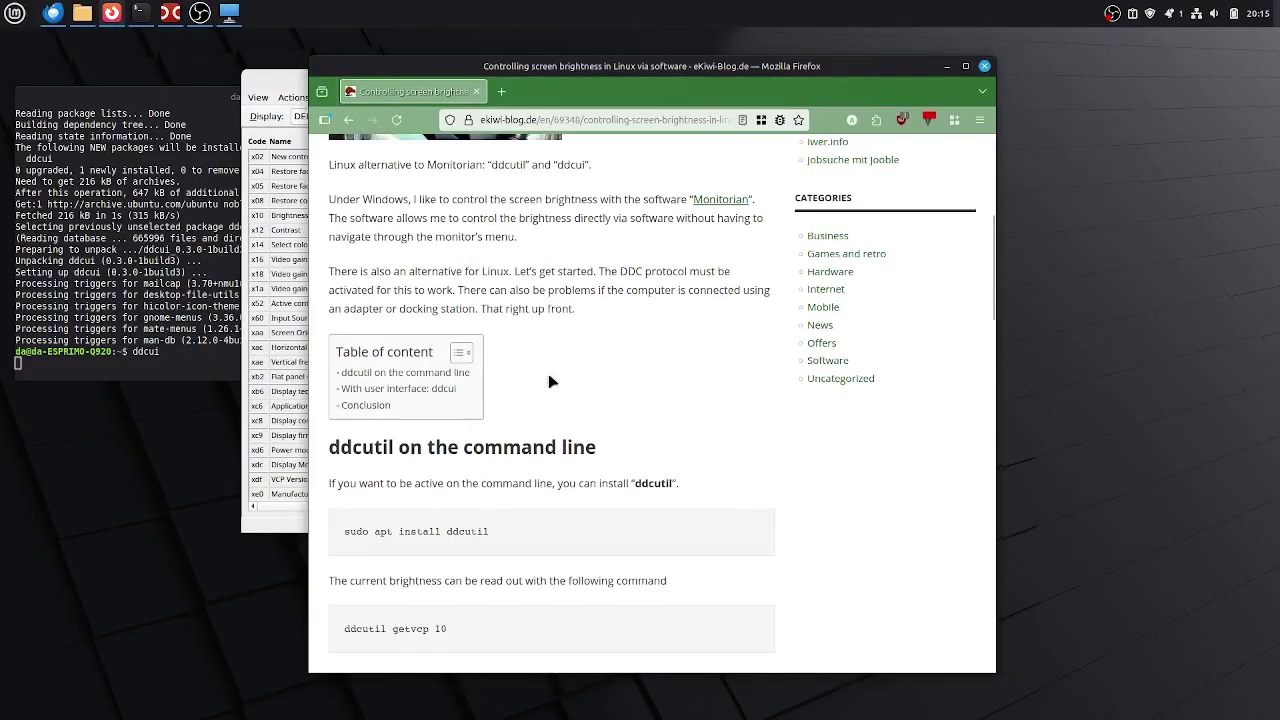
scroll(551, 381, down, 10)
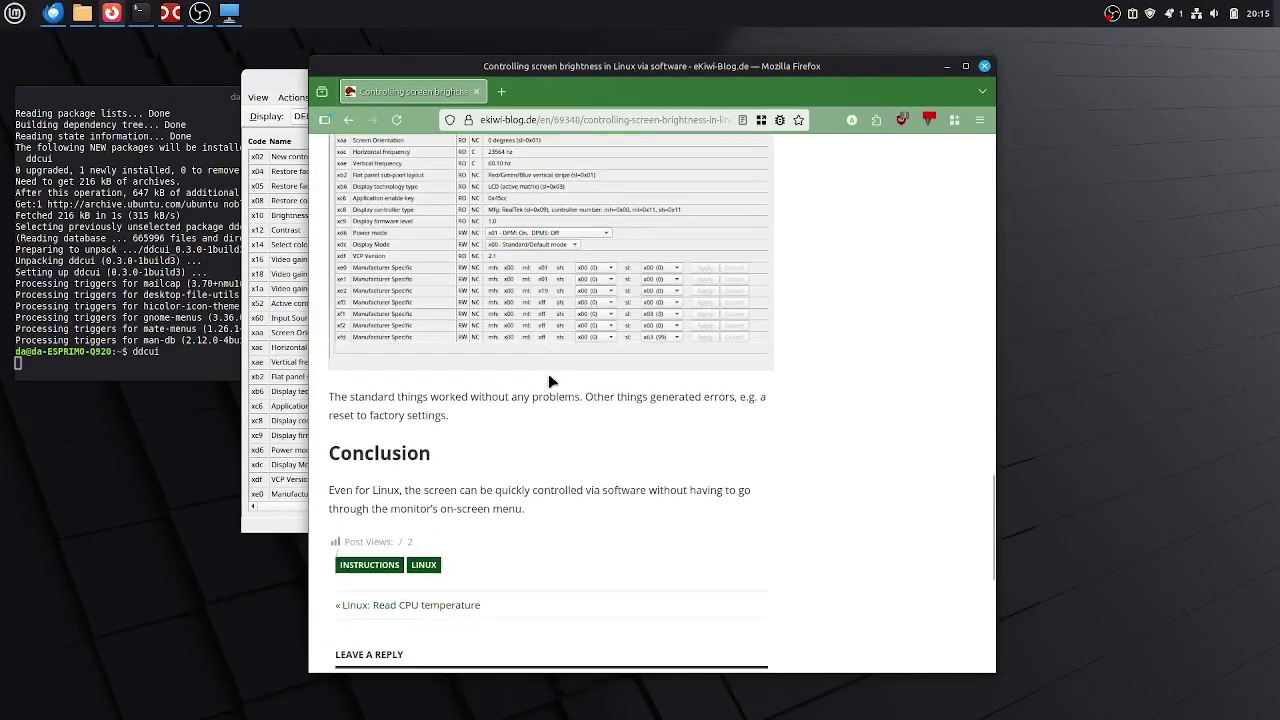
scroll(548, 380, up, 15)
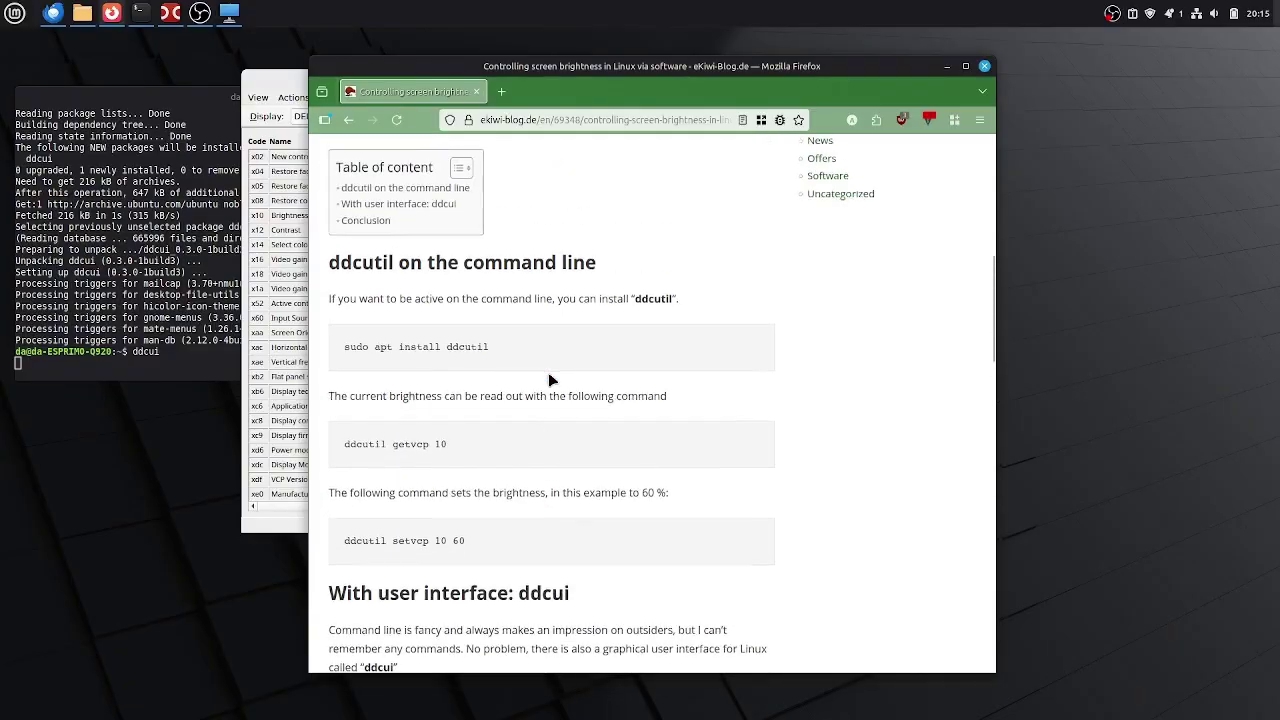